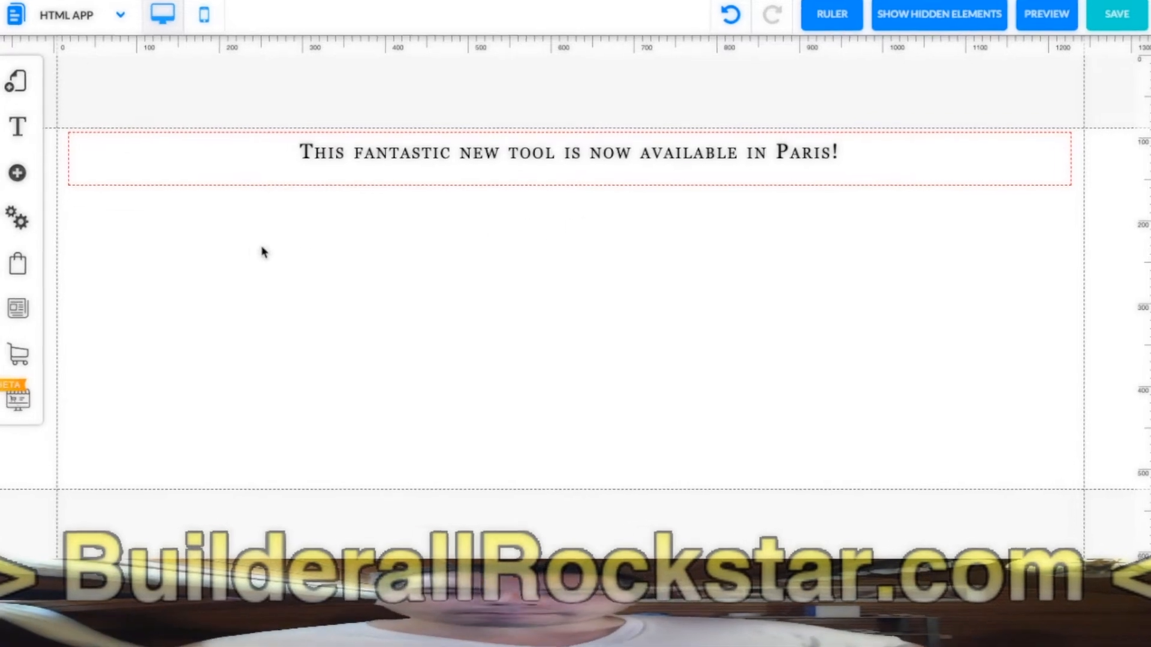
Add an HTML code element from the Apps collection to the page.
{"action": "left_click", "coordinate": [4, 170]}
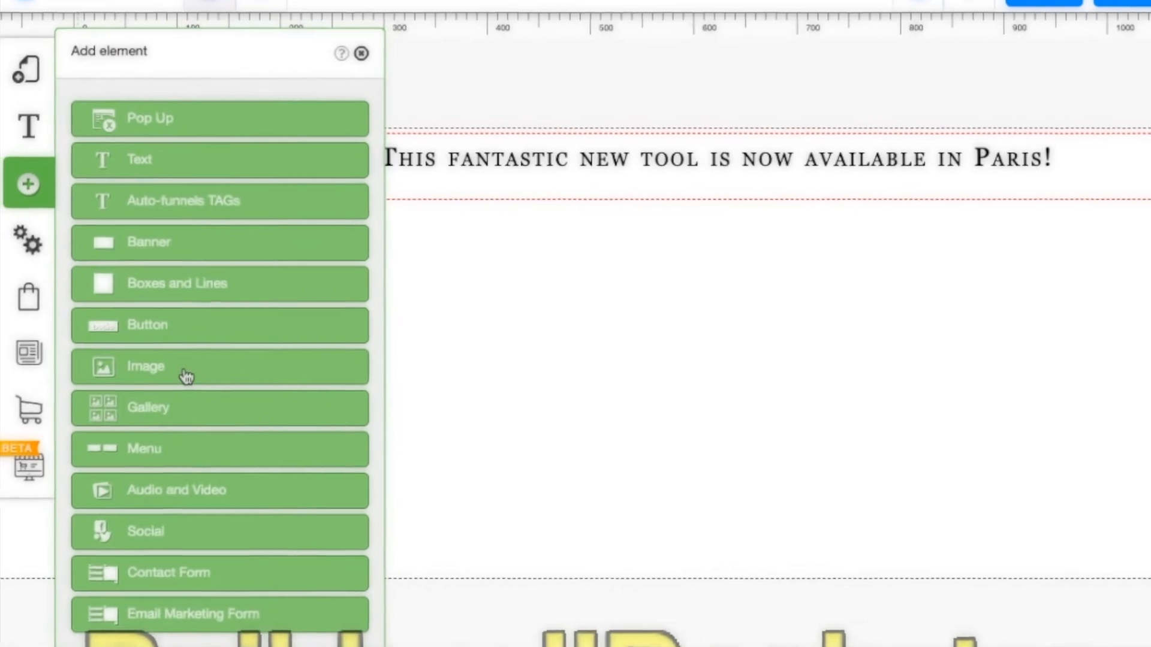
{"action": "scroll", "coordinate": [189, 376], "scroll_direction": "down", "scroll_amount": 5}
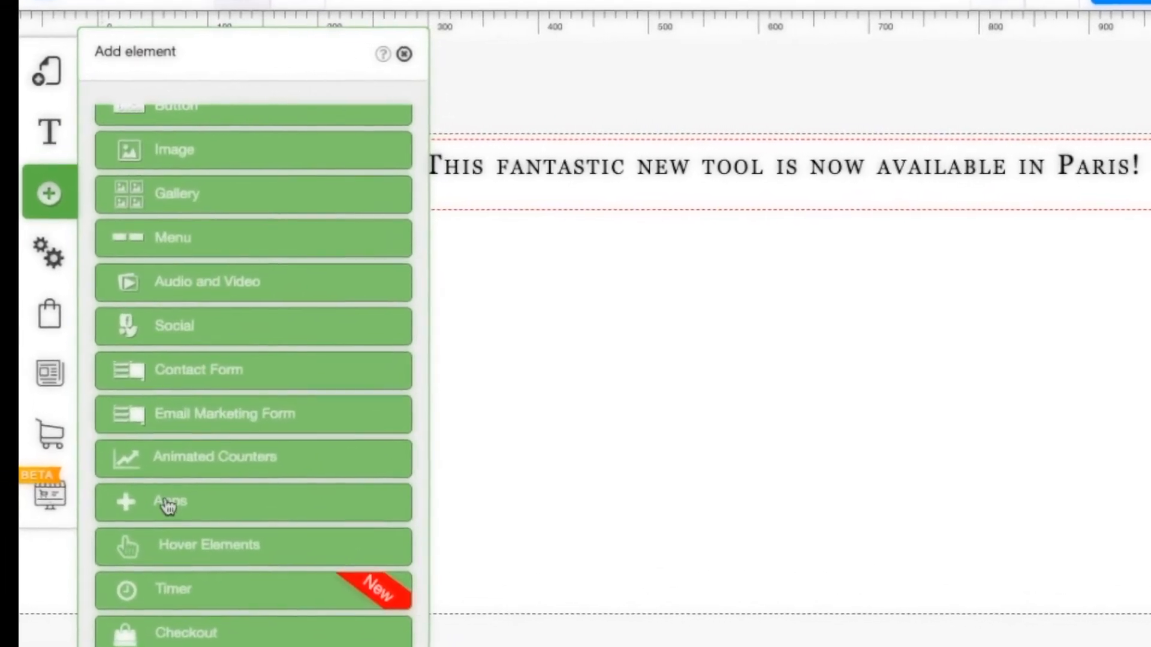
{"action": "left_click", "coordinate": [151, 494]}
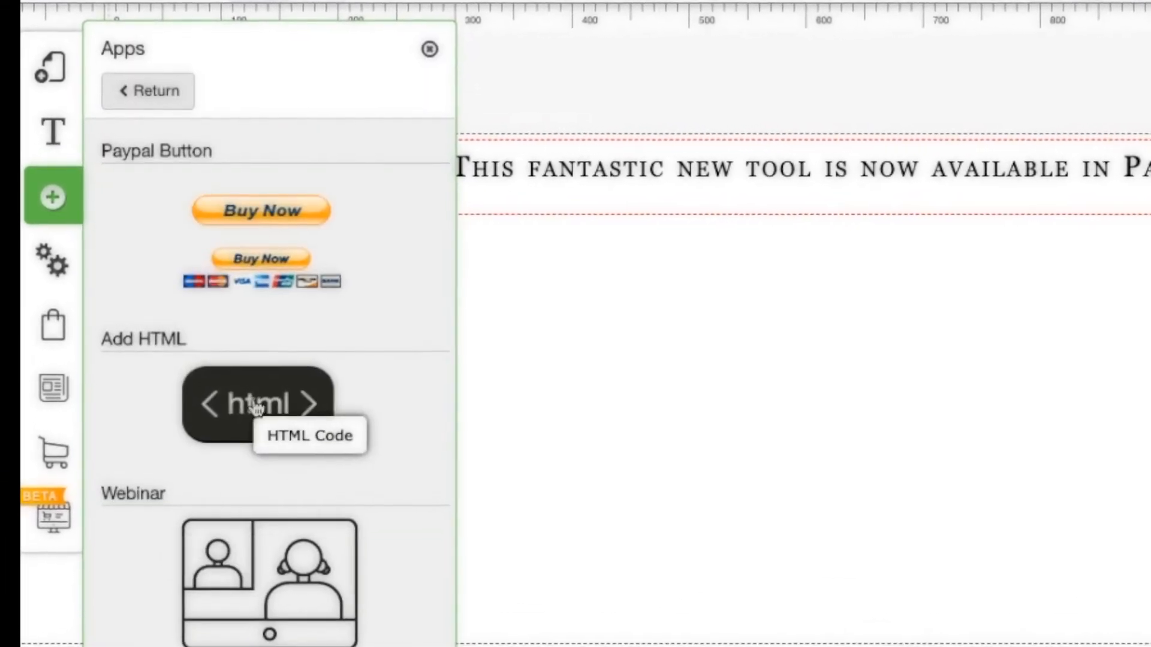
{"action": "left_click", "coordinate": [262, 405]}
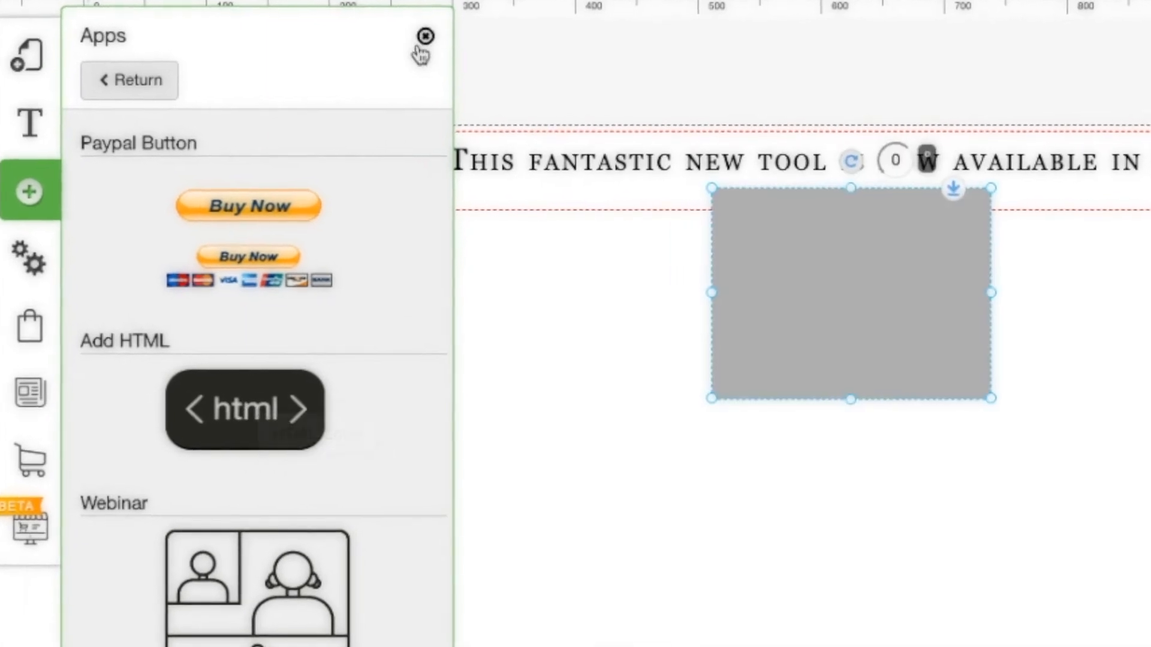
{"action": "left_click", "coordinate": [427, 38]}
Place the new HTML box just below the headline and stretch it sideways to about 1201 px wide.
{"action": "left_click_drag", "start_coordinate": [828, 296], "coordinate": [825, 393]}
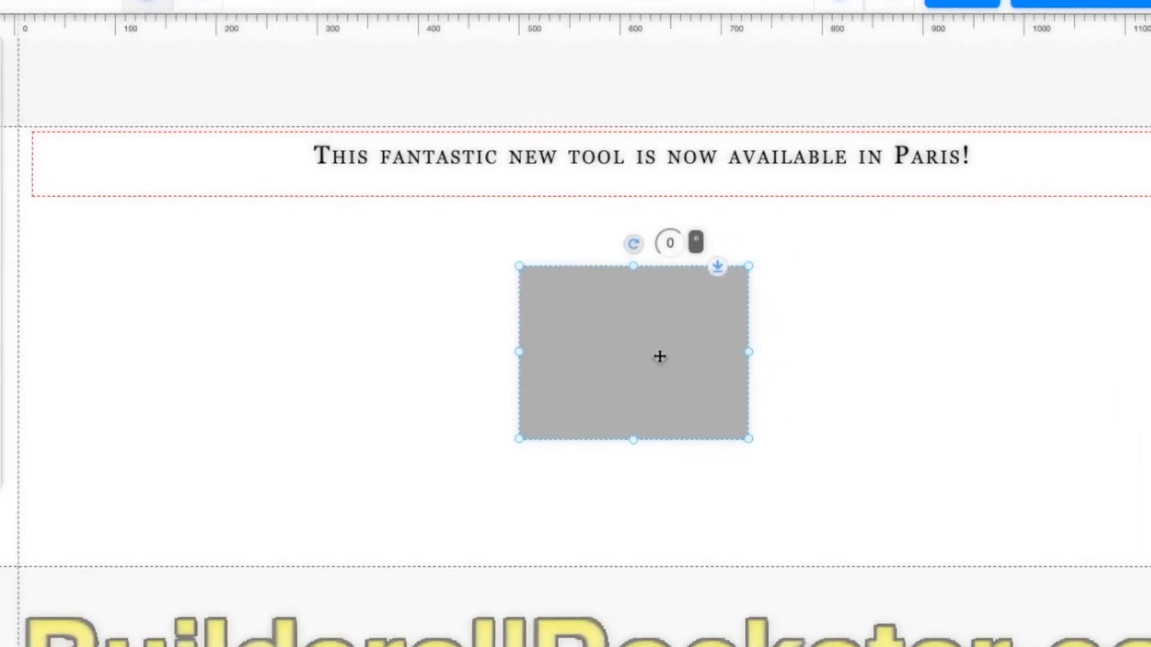
{"action": "left_click_drag", "start_coordinate": [664, 347], "coordinate": [624, 329]}
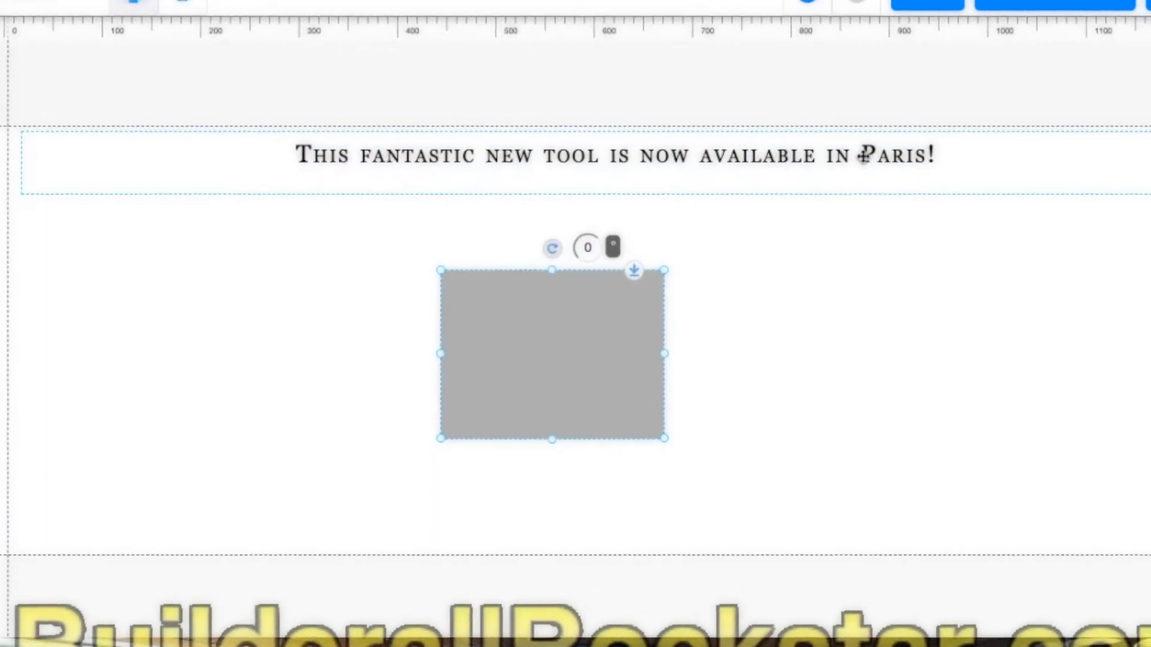
{"action": "left_click_drag", "start_coordinate": [898, 159], "coordinate": [843, 160]}
{"action": "left_click", "coordinate": [600, 327]}
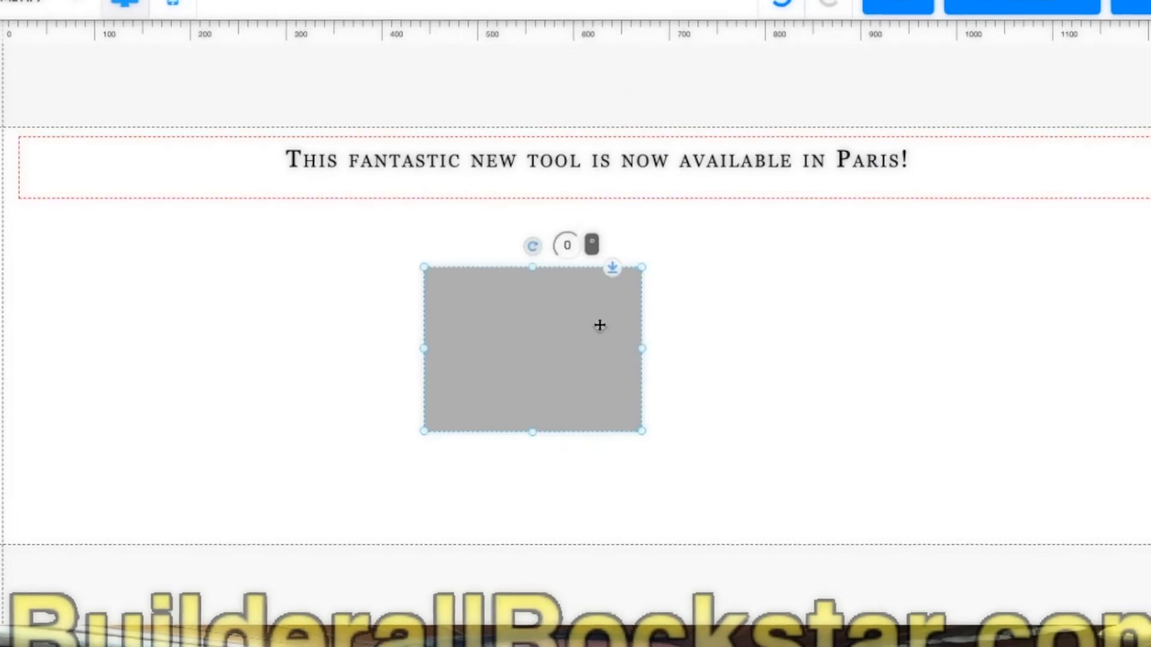
{"action": "left_click_drag", "start_coordinate": [600, 327], "coordinate": [612, 311]}
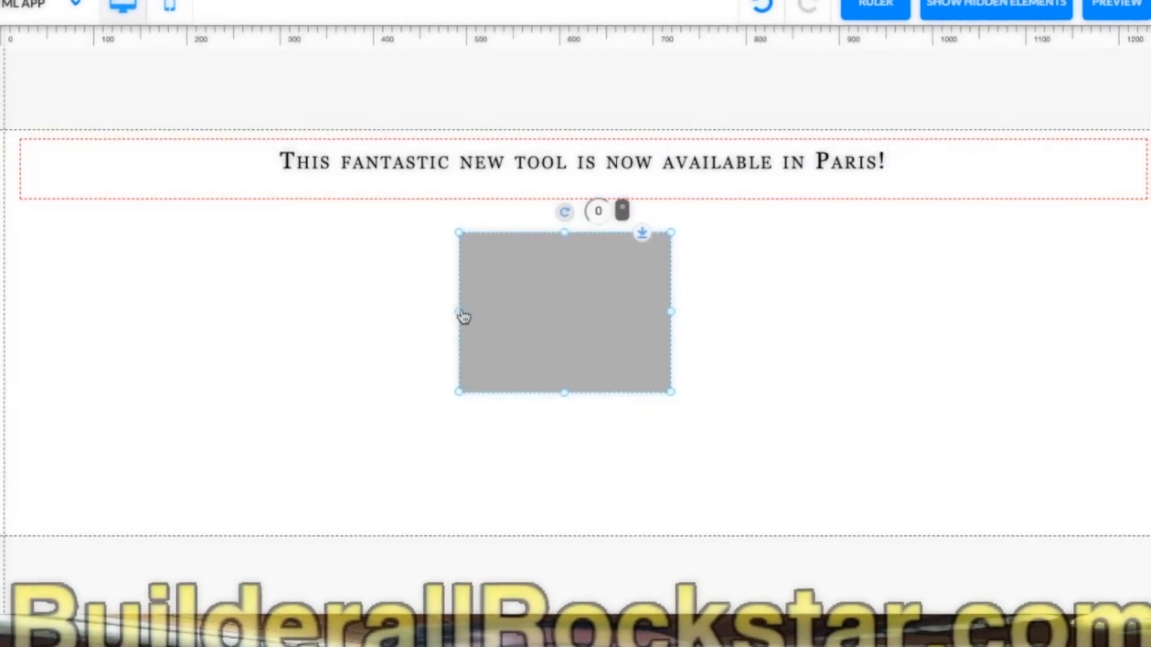
{"action": "left_click_drag", "start_coordinate": [460, 311], "coordinate": [30, 304]}
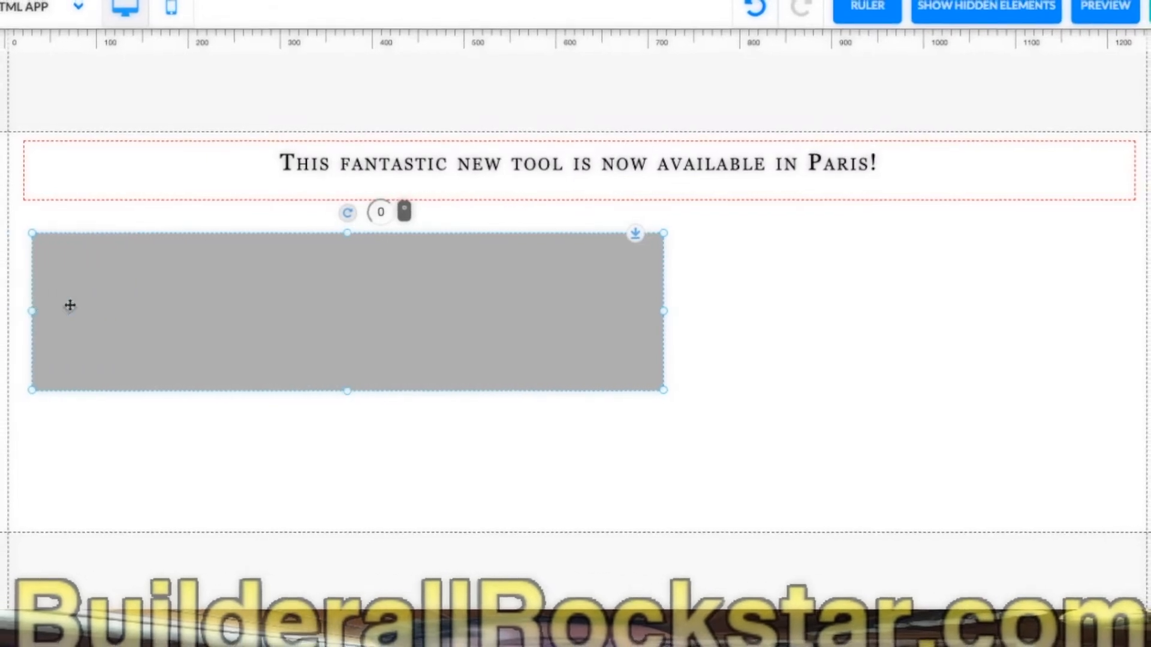
{"action": "left_click_drag", "start_coordinate": [664, 311], "coordinate": [1131, 287]}
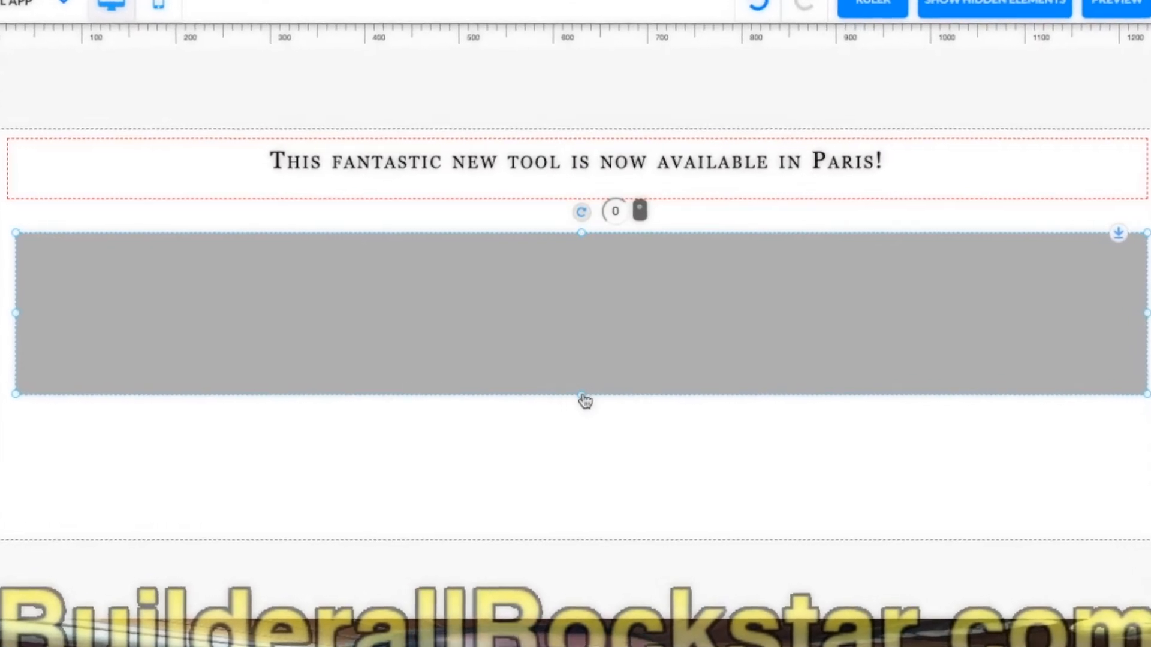
Try clearing all the default code in the new HTML box's code editor.
{"action": "right_click", "coordinate": [594, 337]}
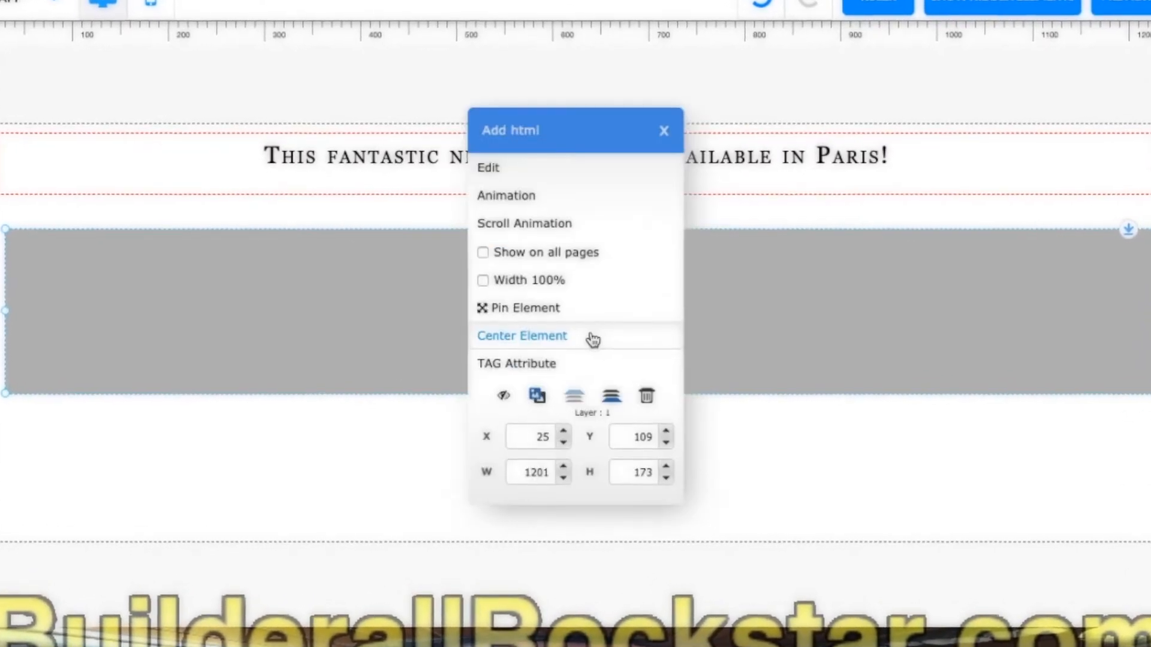
{"action": "left_click", "coordinate": [551, 171]}
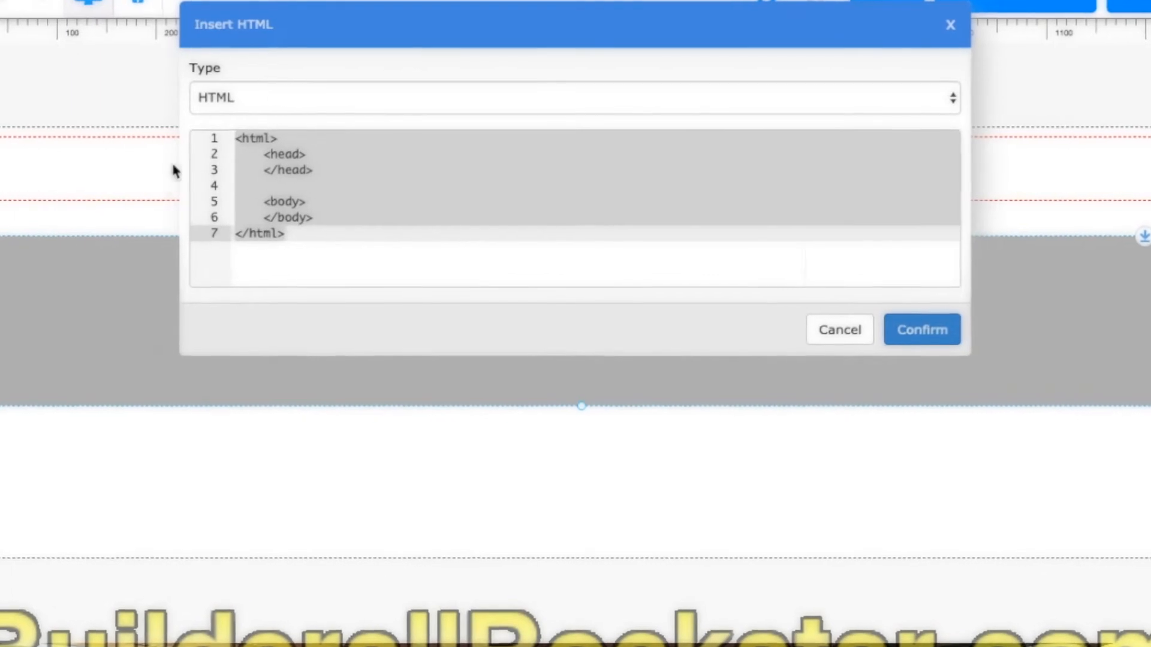
{"action": "left_click", "coordinate": [289, 233]}
{"action": "key", "text": "ctrl+a"}
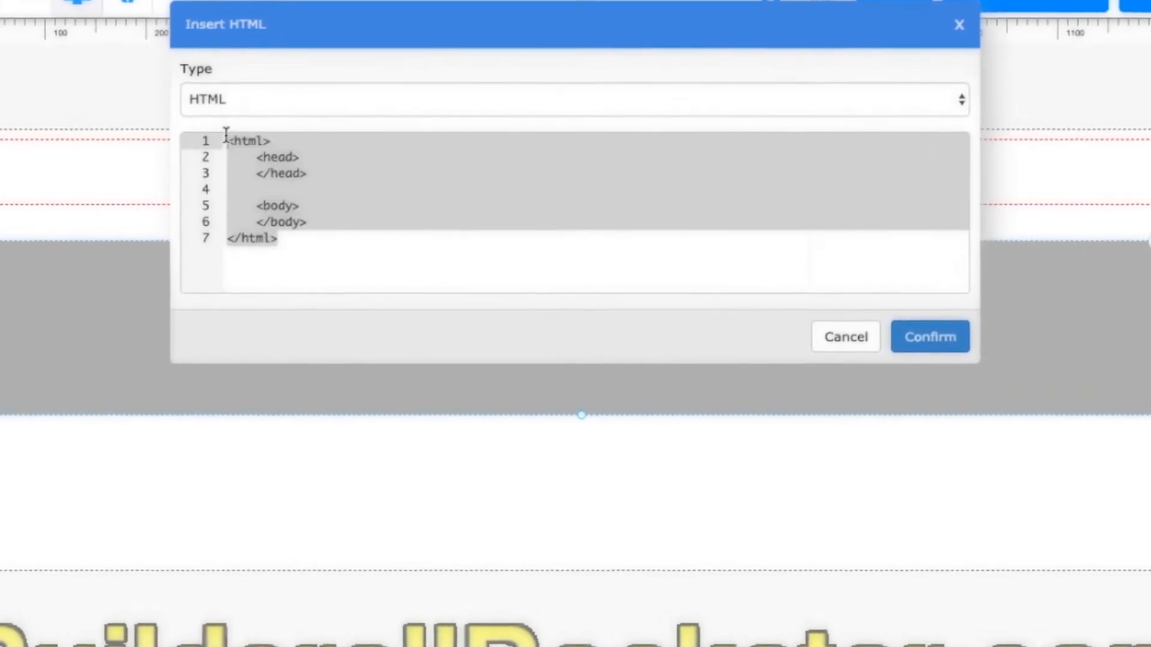
{"action": "key", "text": "Delete"}
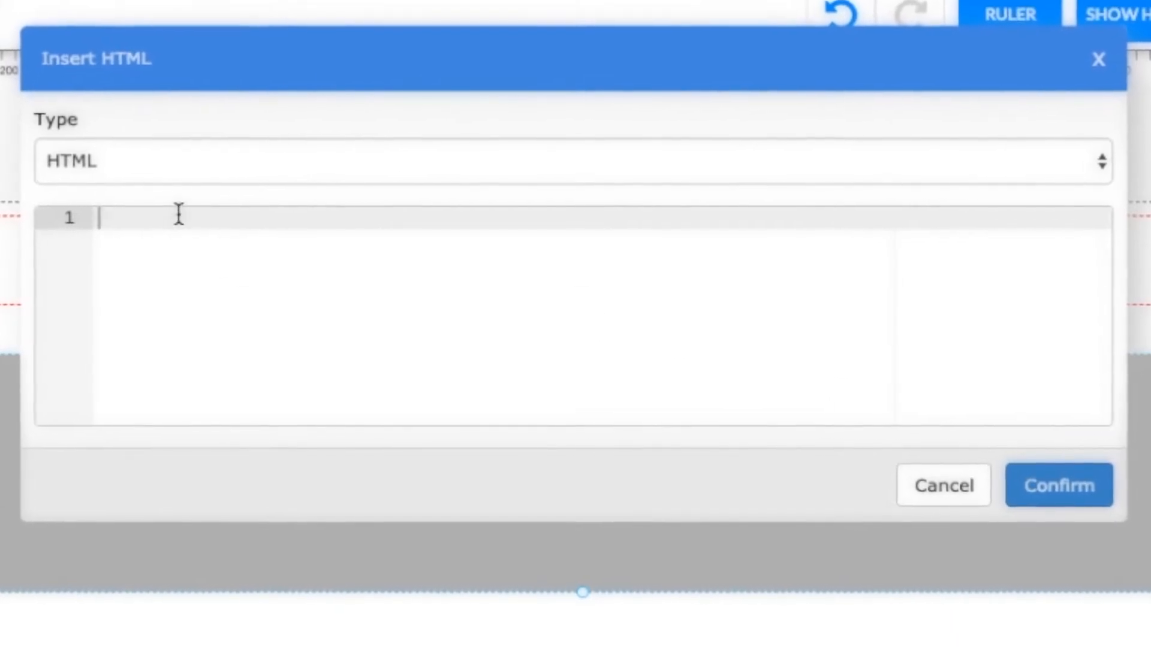
{"action": "left_click", "coordinate": [942, 502]}
Move the empty HTML box lower on the page and open the HTML code of the headline element.
{"action": "left_click_drag", "start_coordinate": [540, 383], "coordinate": [542, 555]}
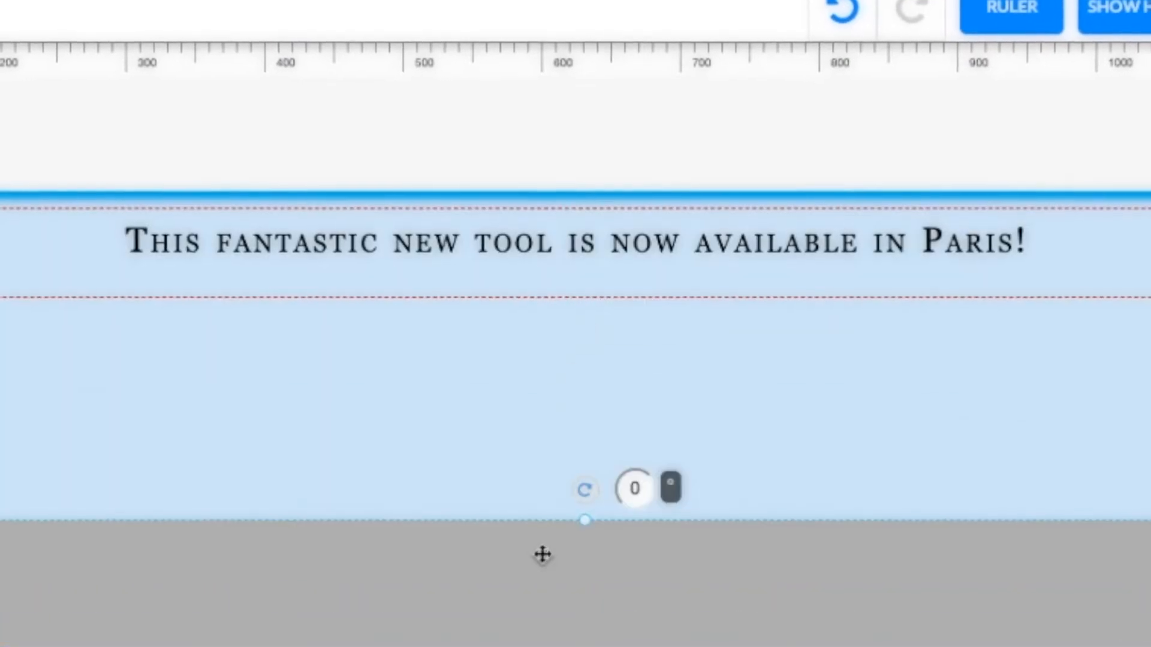
{"action": "left_click", "coordinate": [421, 245]}
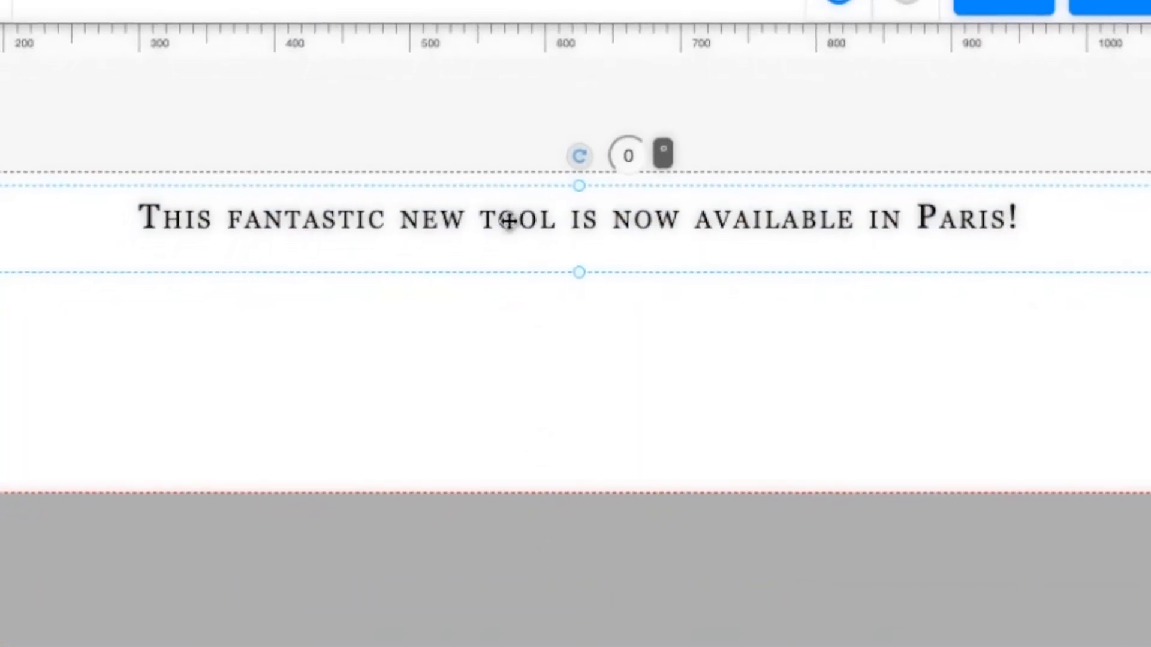
{"action": "left_click", "coordinate": [510, 231]}
{"action": "left_click", "coordinate": [473, 206]}
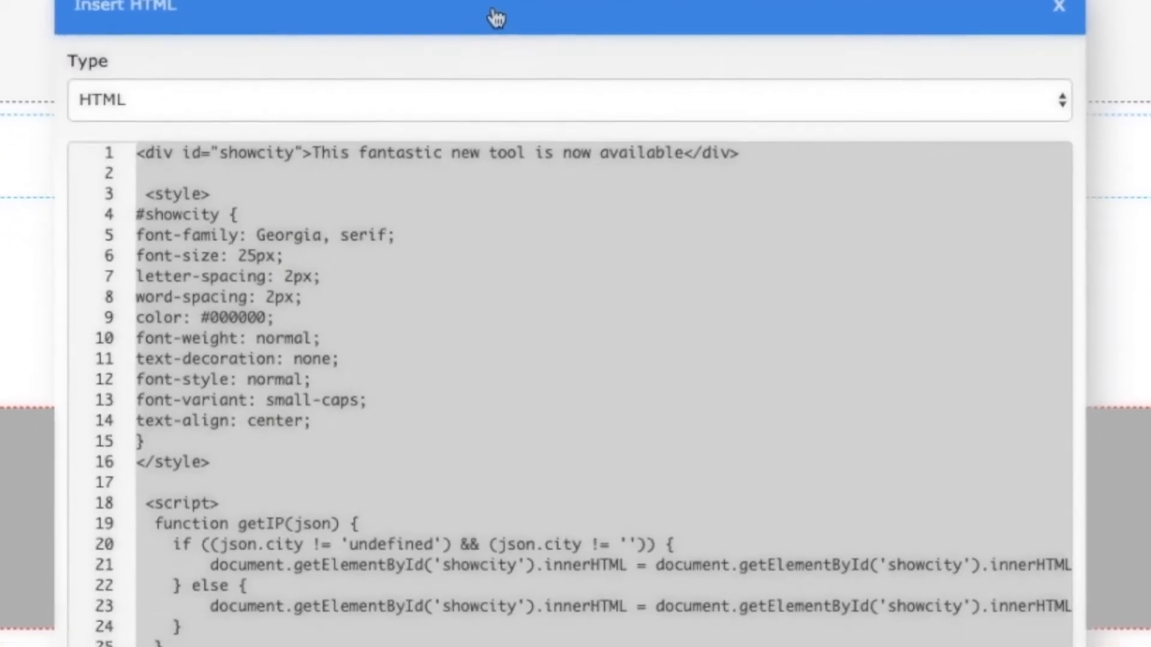
Examine the showcity div's text in the code and compare it with the headline shown on the page.
{"action": "left_click", "coordinate": [304, 280]}
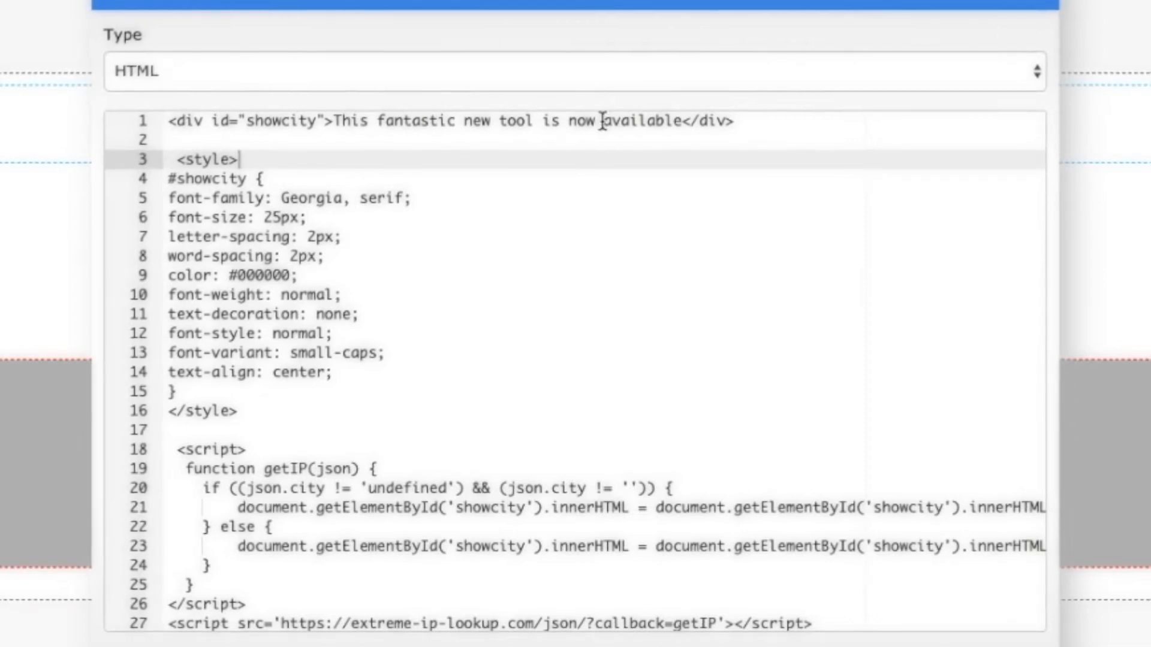
{"action": "left_click", "coordinate": [681, 121]}
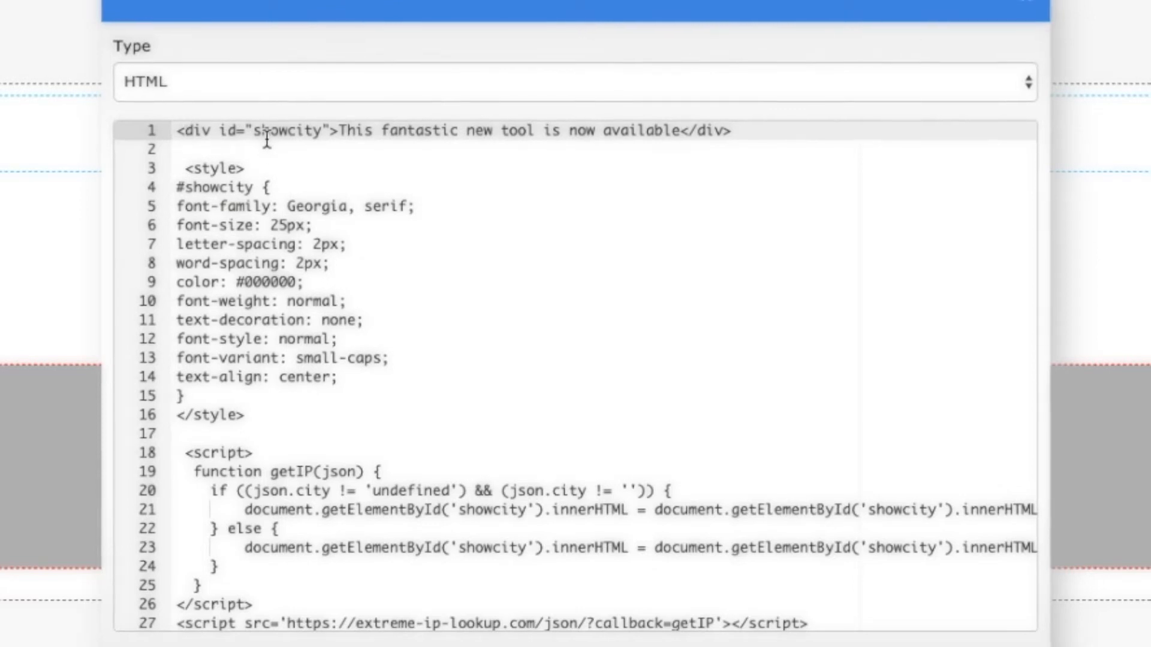
{"action": "left_click", "coordinate": [290, 151]}
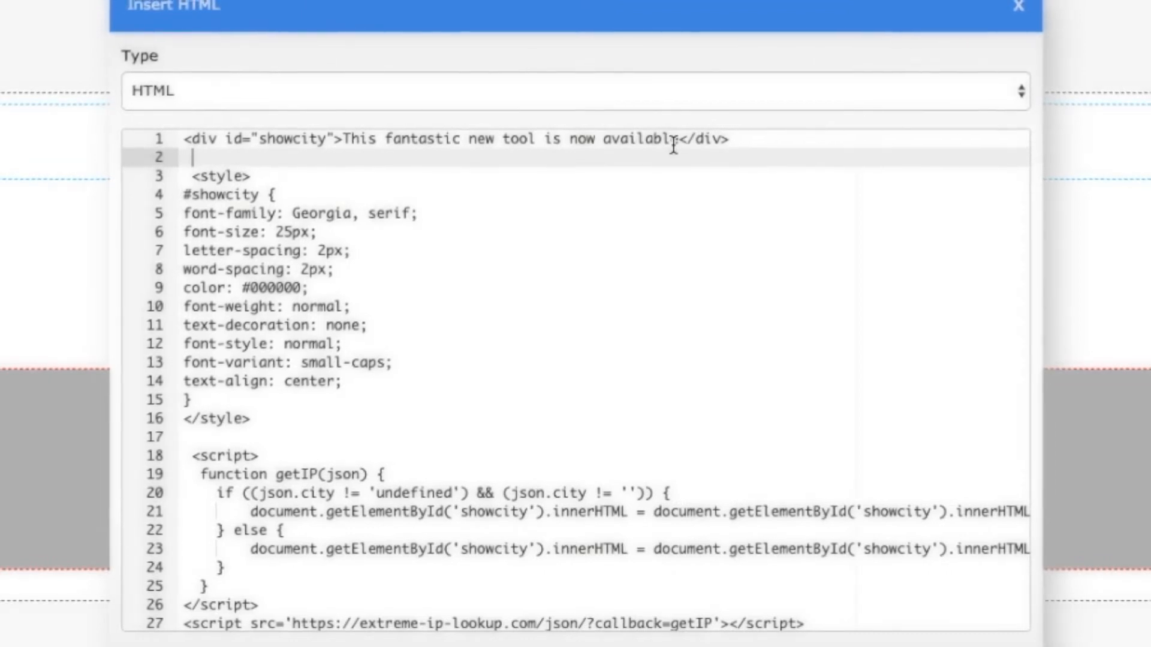
{"action": "left_click_drag", "start_coordinate": [773, 9], "coordinate": [430, 20]}
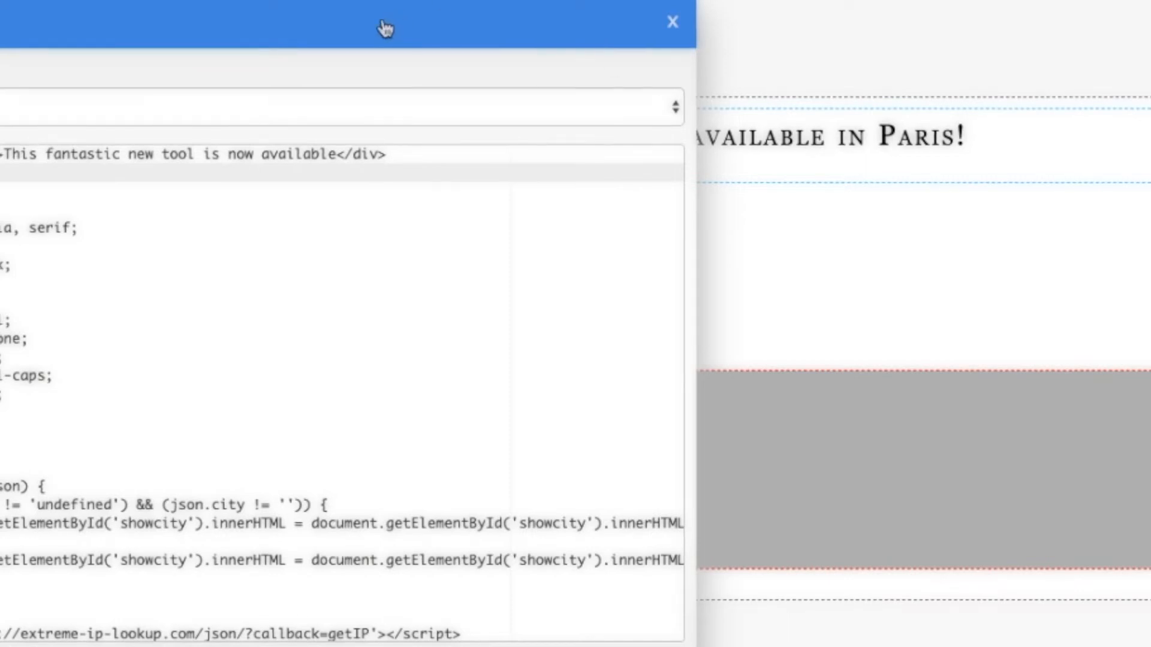
{"action": "left_click_drag", "start_coordinate": [385, 28], "coordinate": [719, 20]}
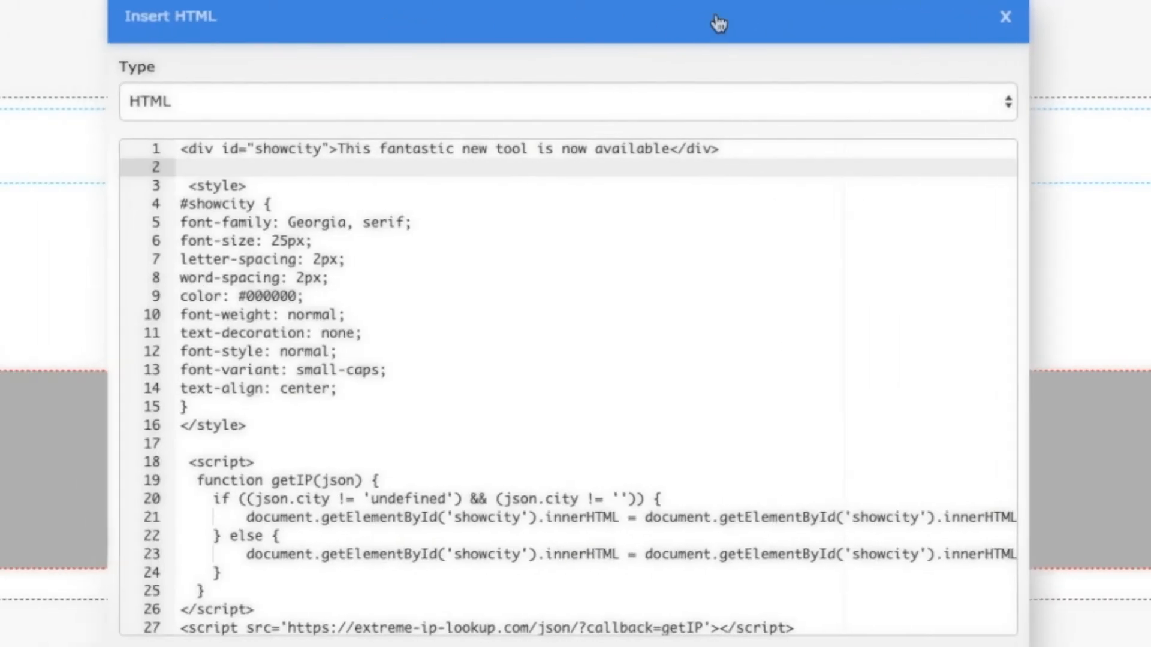
{"action": "left_click", "coordinate": [597, 148]}
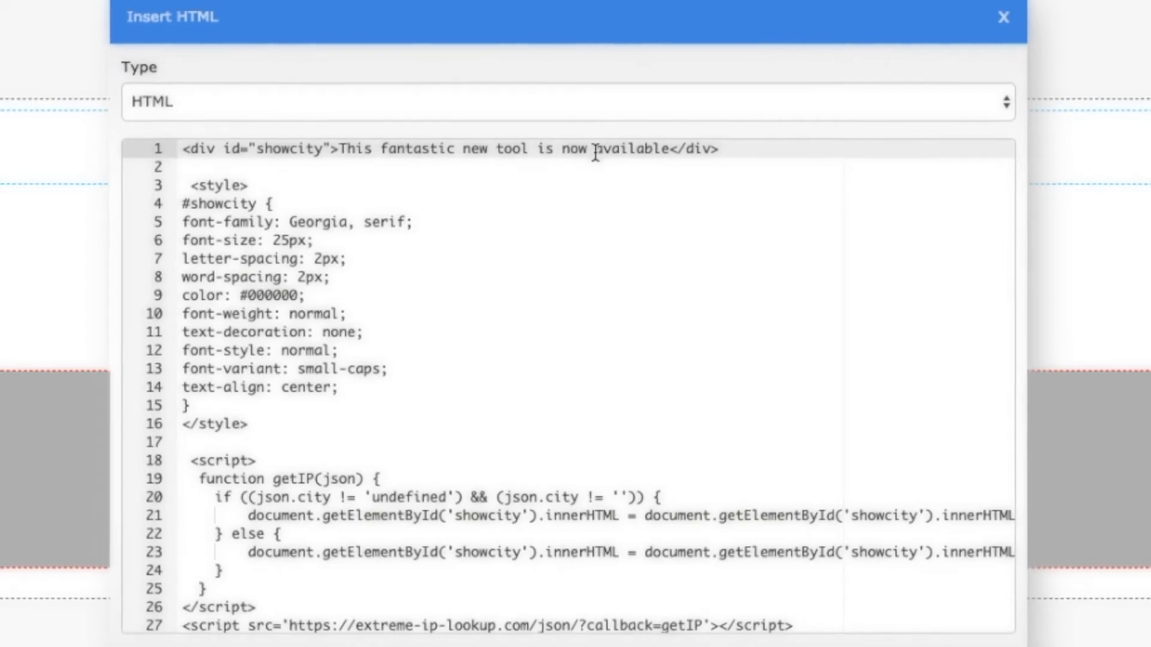
Examine the style block that formats the headline and compare its #showcity selector with the div's id.
{"action": "left_click", "coordinate": [199, 186]}
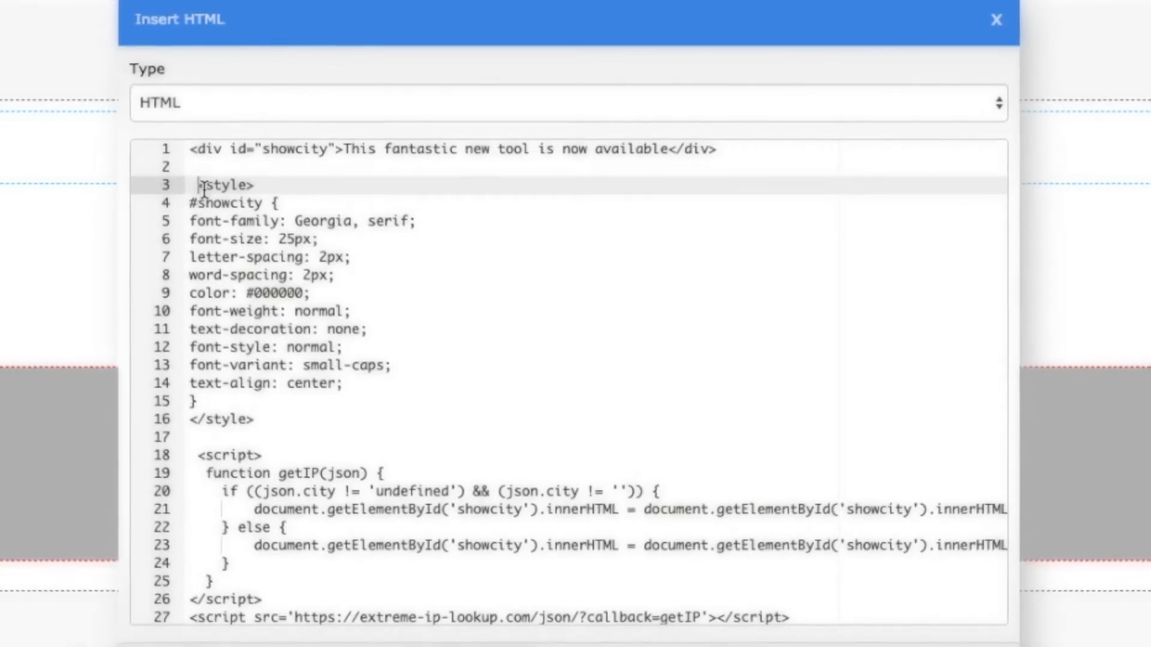
{"action": "left_click_drag", "start_coordinate": [204, 189], "coordinate": [278, 424]}
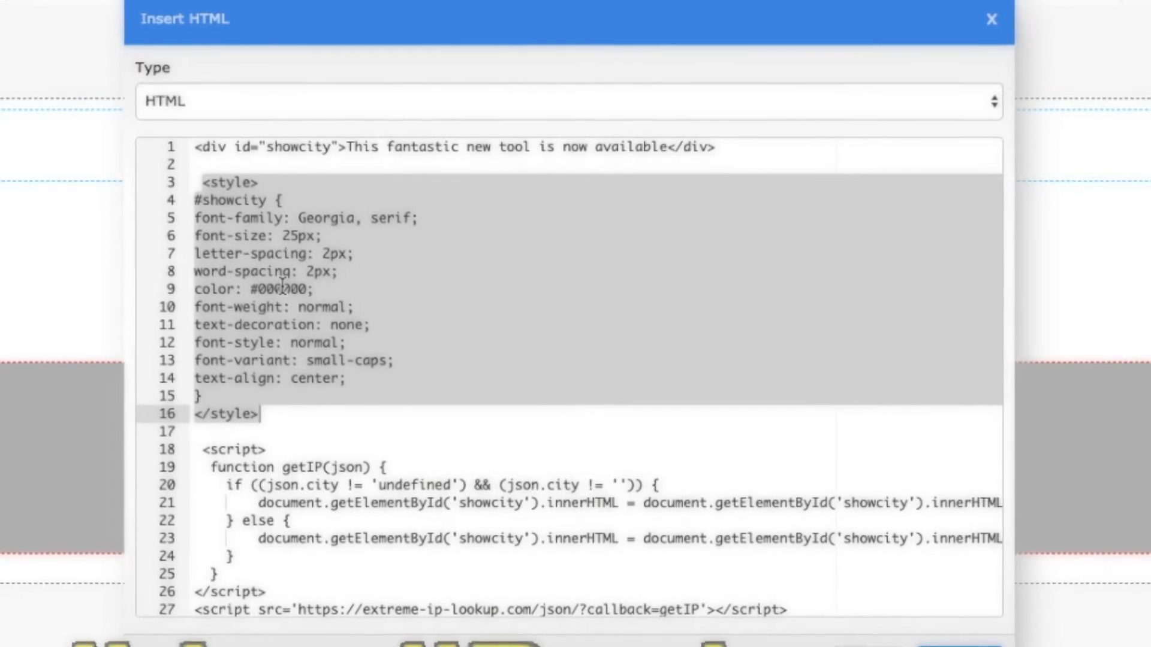
{"action": "left_click", "coordinate": [302, 229]}
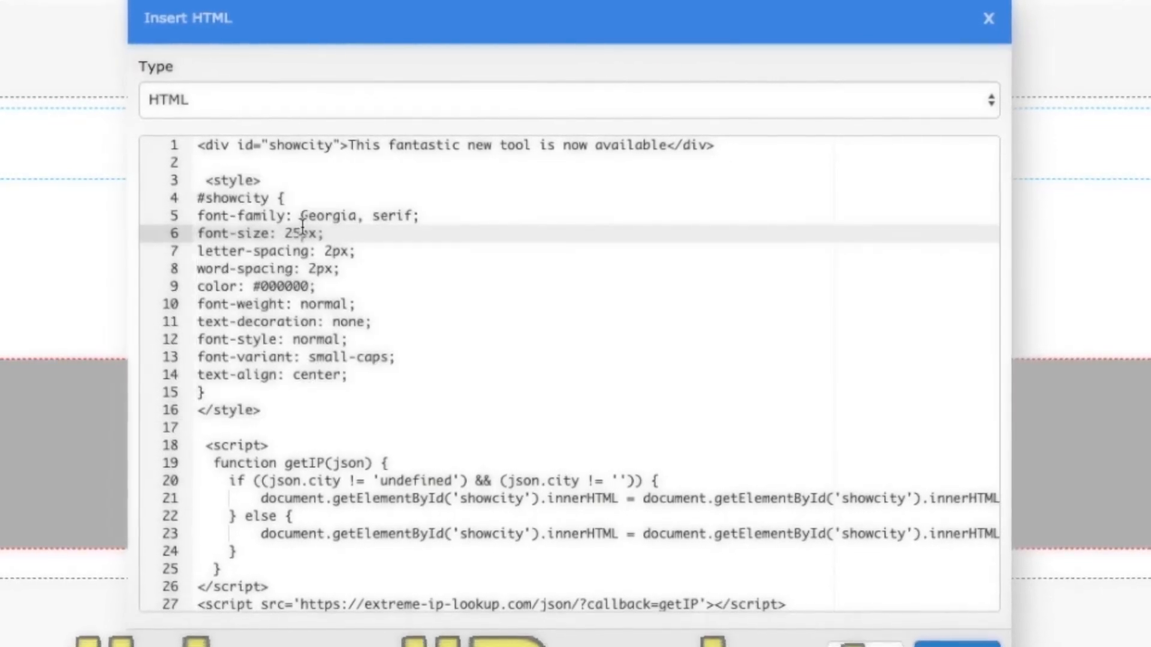
{"action": "left_click", "coordinate": [203, 197]}
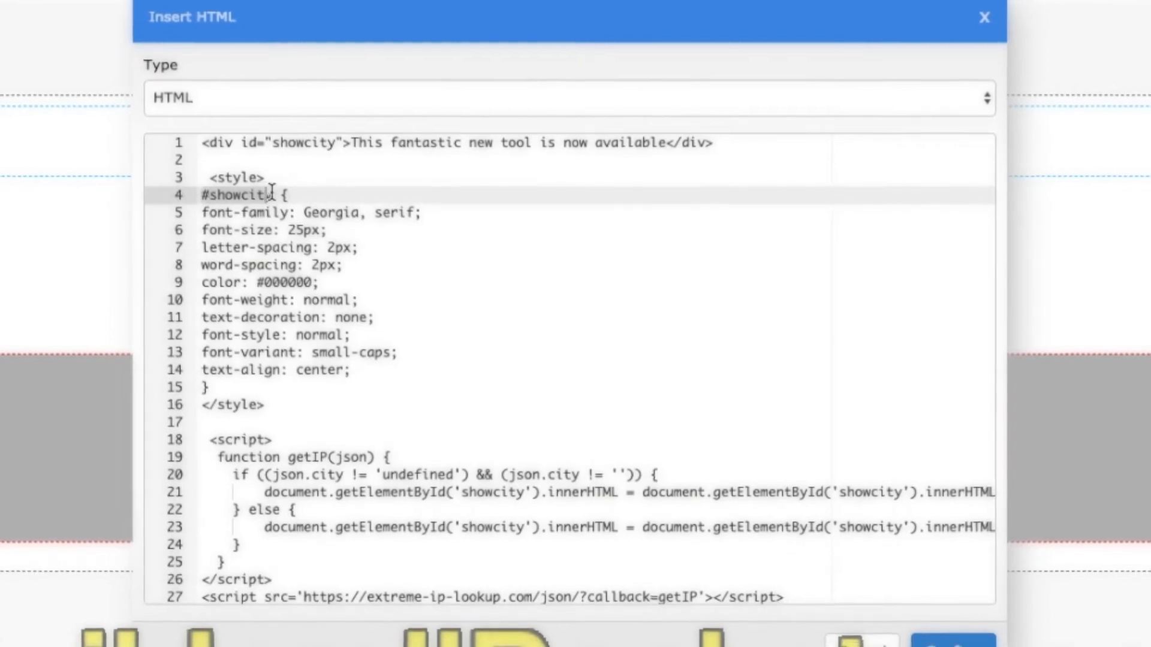
{"action": "left_click", "coordinate": [305, 145]}
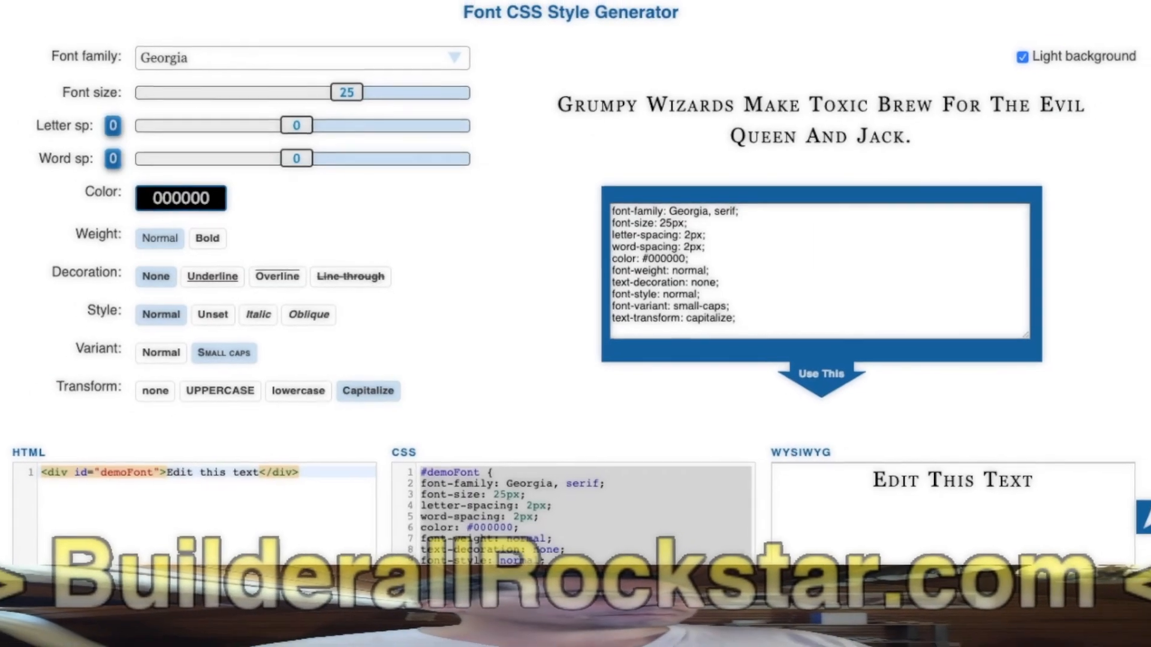
Switch to the Font CSS Style Generator website and set the sample text's font size to 27 and its color to 5E1CFF.
{"action": "scroll", "coordinate": [531, 168], "scroll_direction": "up", "scroll_amount": 3}
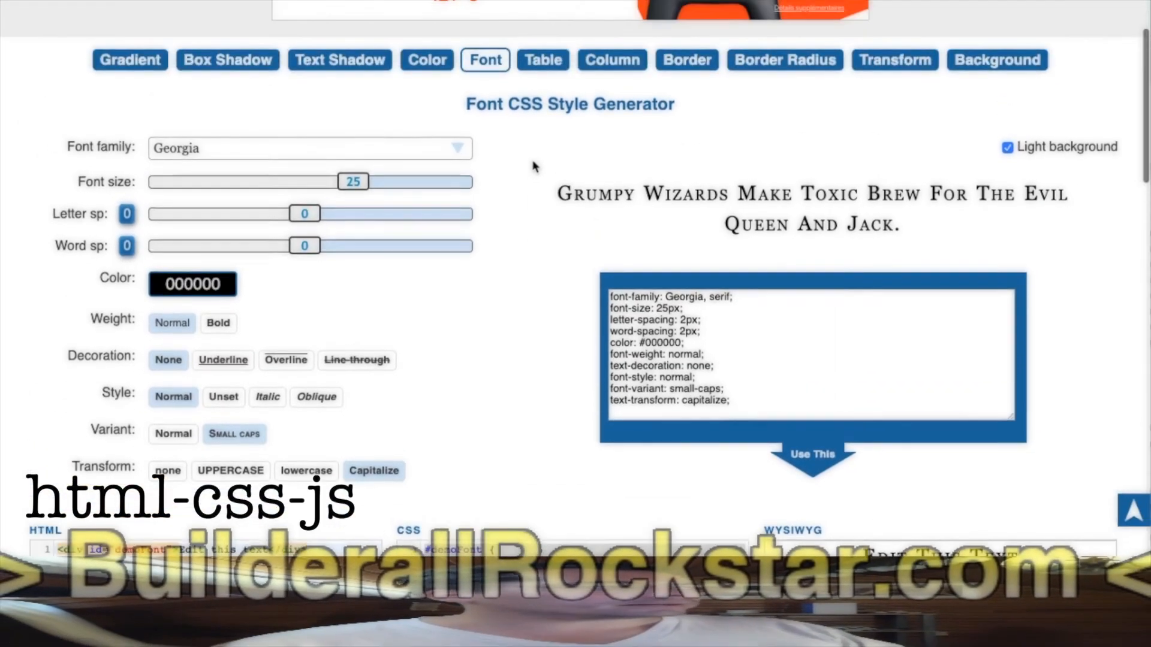
{"action": "scroll", "coordinate": [531, 167], "scroll_direction": "down", "scroll_amount": 1}
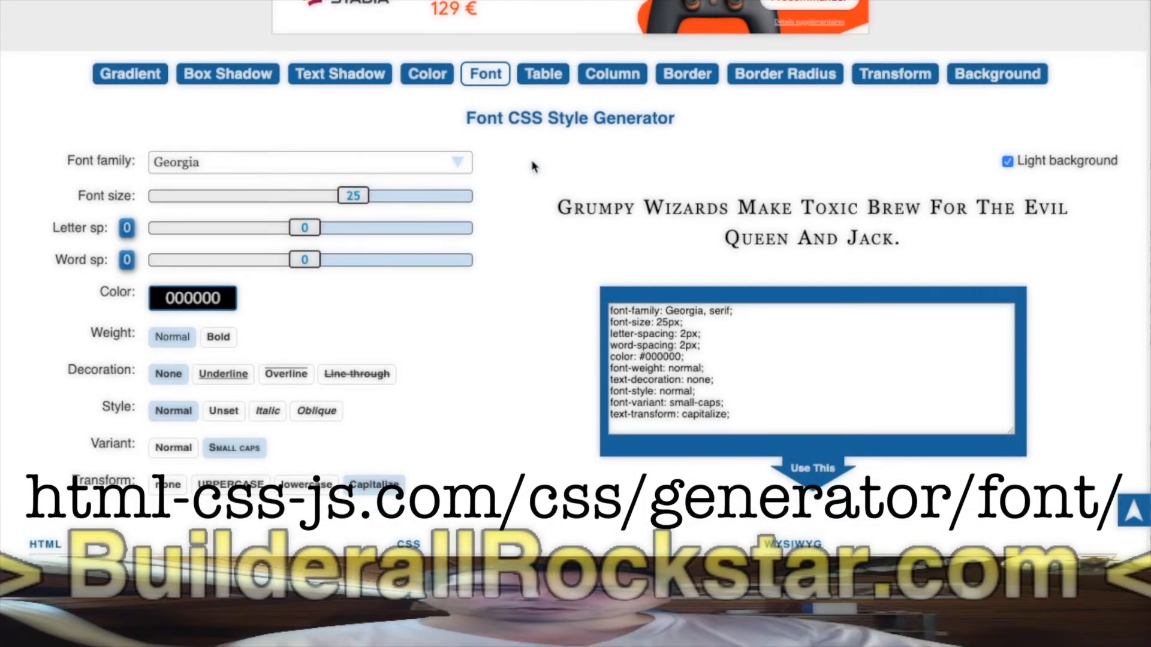
{"action": "scroll", "coordinate": [528, 189], "scroll_direction": "down", "scroll_amount": 2}
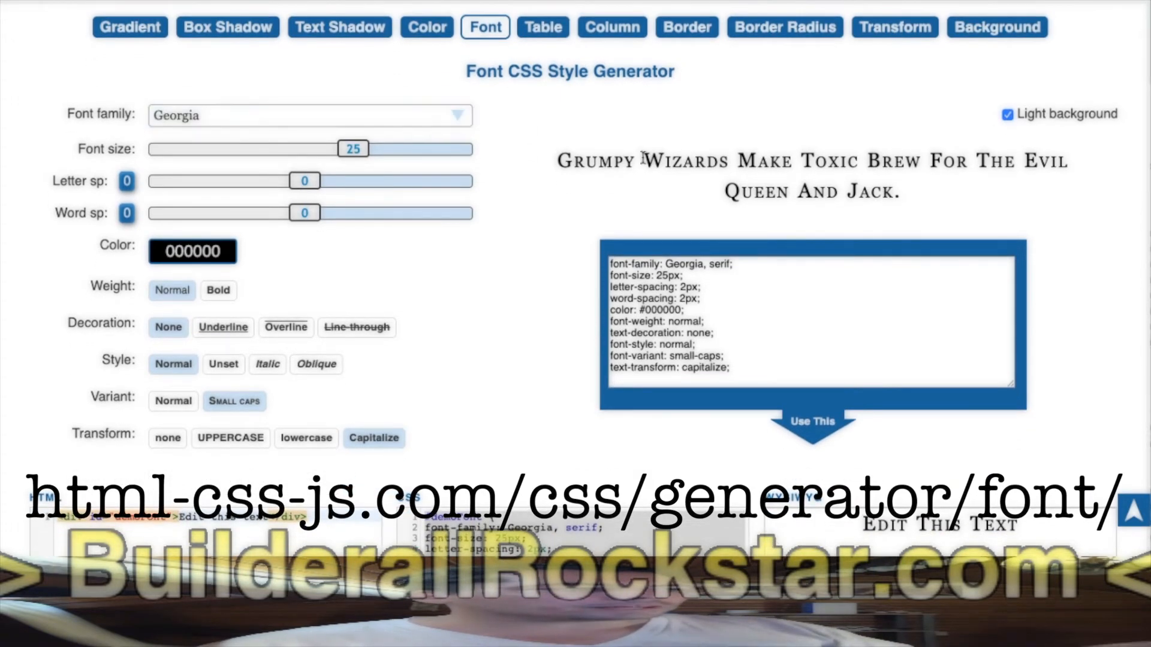
{"action": "left_click_drag", "start_coordinate": [612, 161], "coordinate": [908, 206]}
{"action": "left_click", "coordinate": [622, 181]}
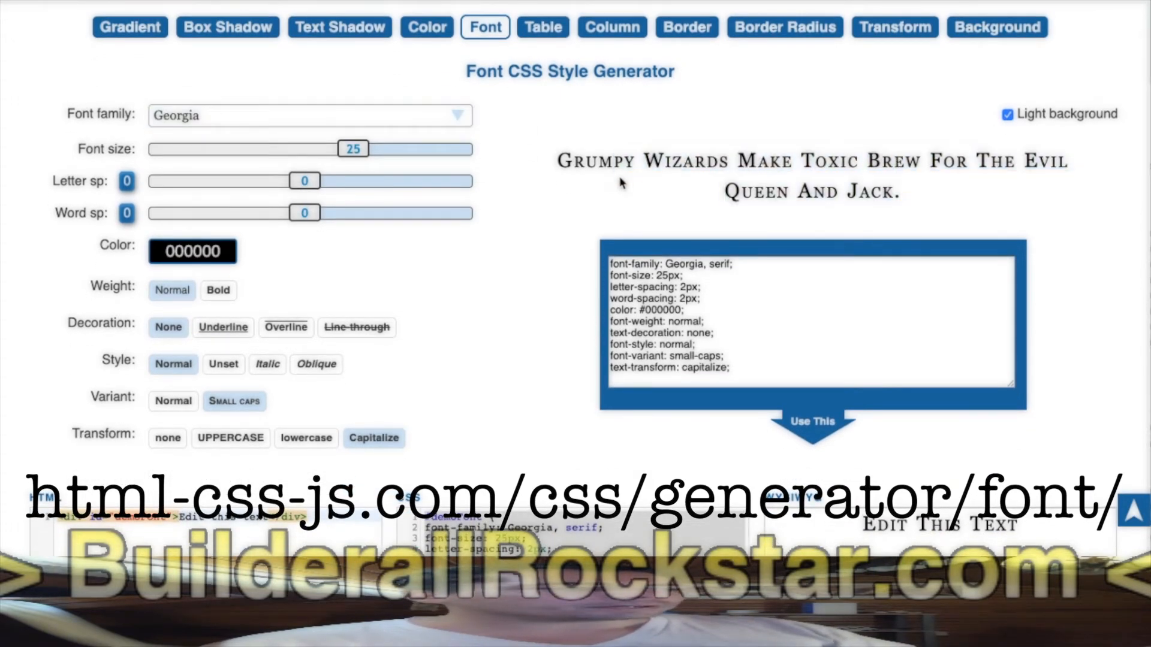
{"action": "mouse_move", "coordinate": [353, 149]}
{"action": "left_mouse_down"}
{"action": "mouse_move", "coordinate": [297, 153]}
{"action": "mouse_move", "coordinate": [370, 153]}
{"action": "left_mouse_up"}
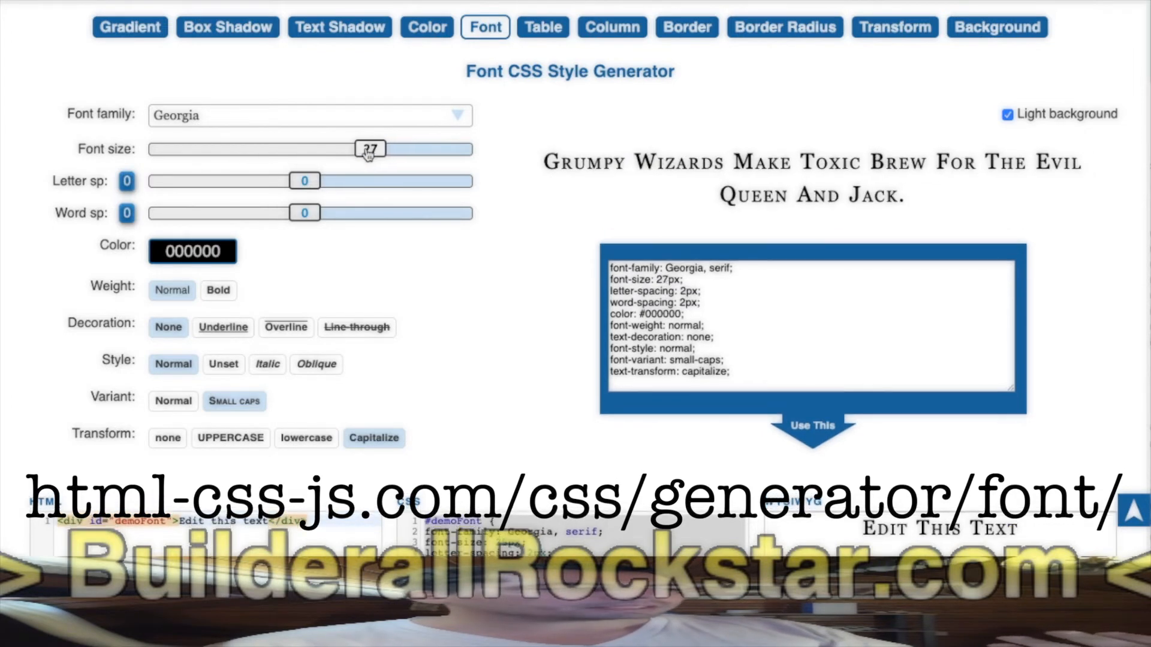
{"action": "left_click", "coordinate": [211, 251]}
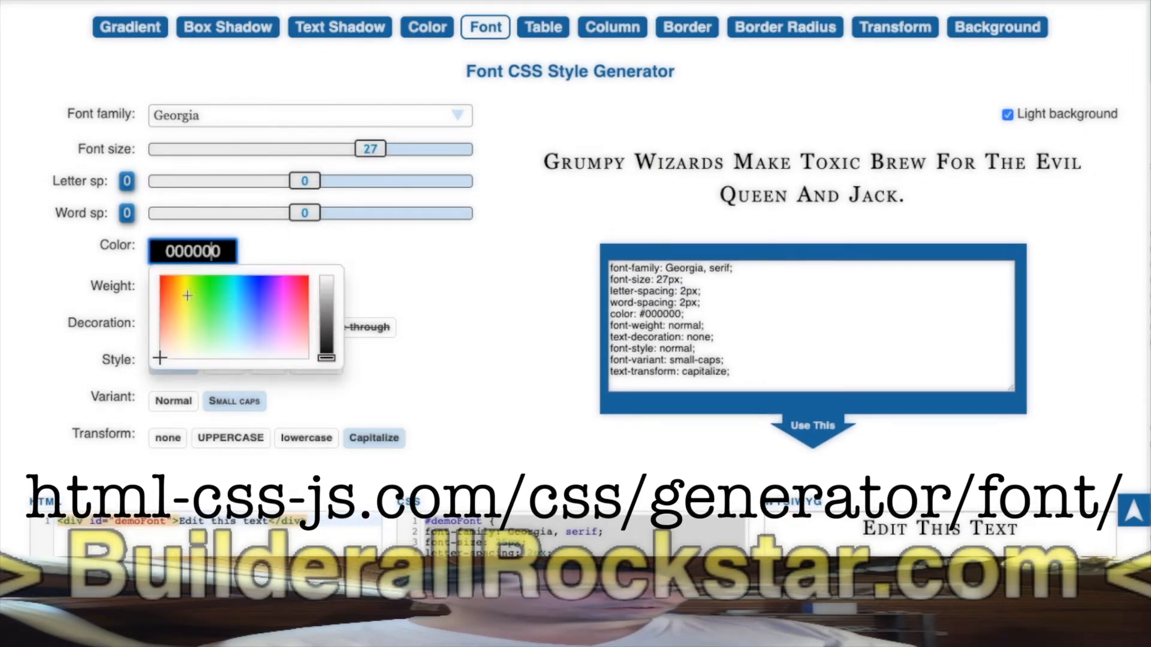
{"action": "left_click", "coordinate": [265, 285]}
{"action": "left_click", "coordinate": [437, 250]}
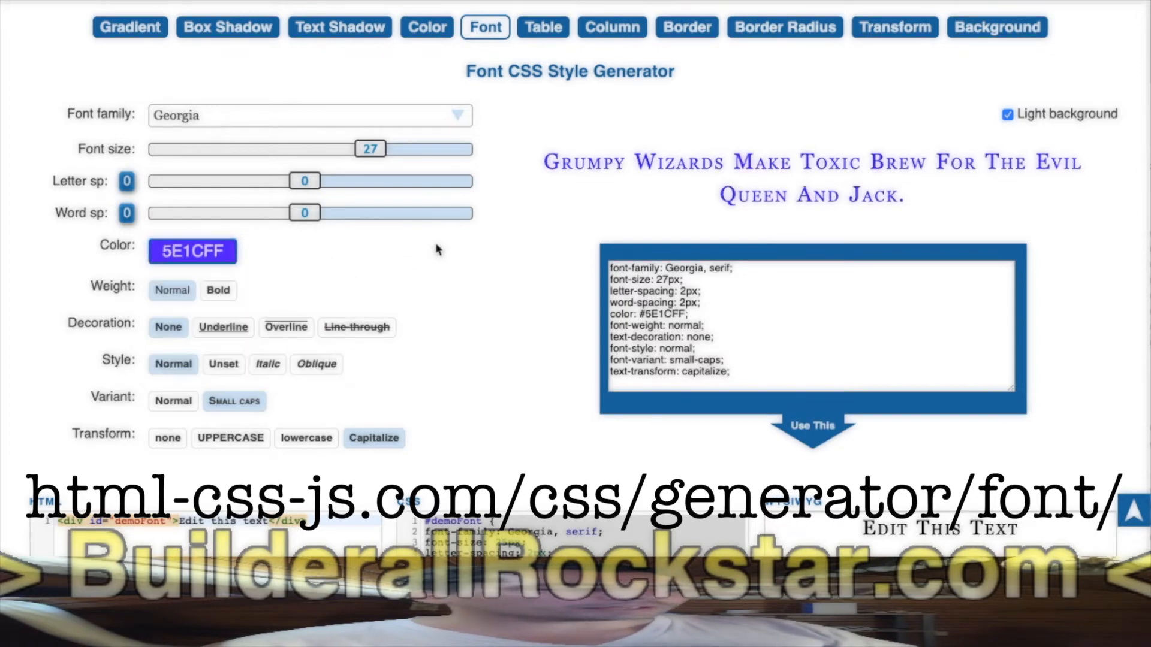
Set the sample text's transform to none, after trying UPPERCASE, and its font family to Arial Black.
{"action": "left_click", "coordinate": [230, 440]}
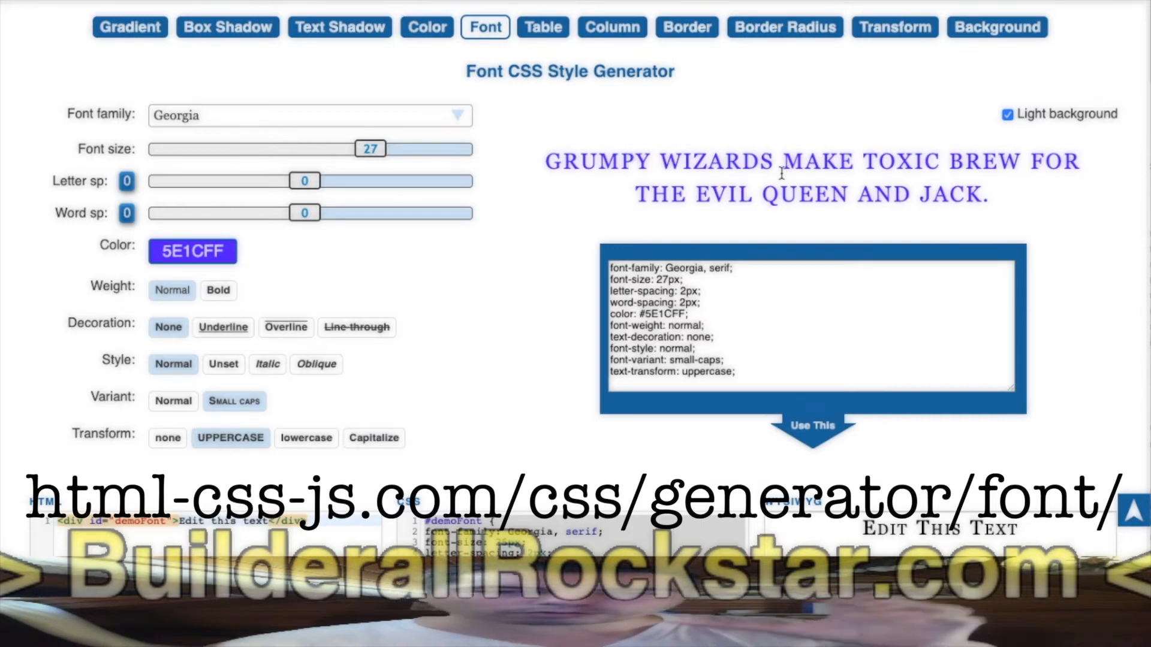
{"action": "left_click", "coordinate": [168, 438]}
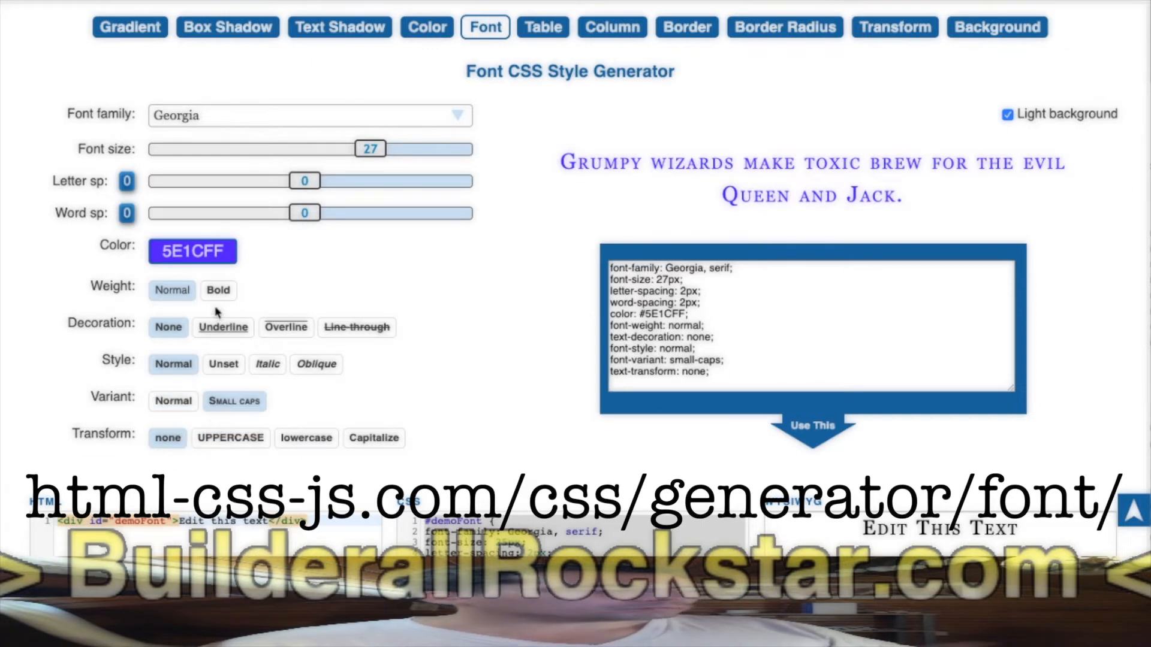
{"action": "scroll", "coordinate": [473, 332], "scroll_direction": "down", "scroll_amount": 1}
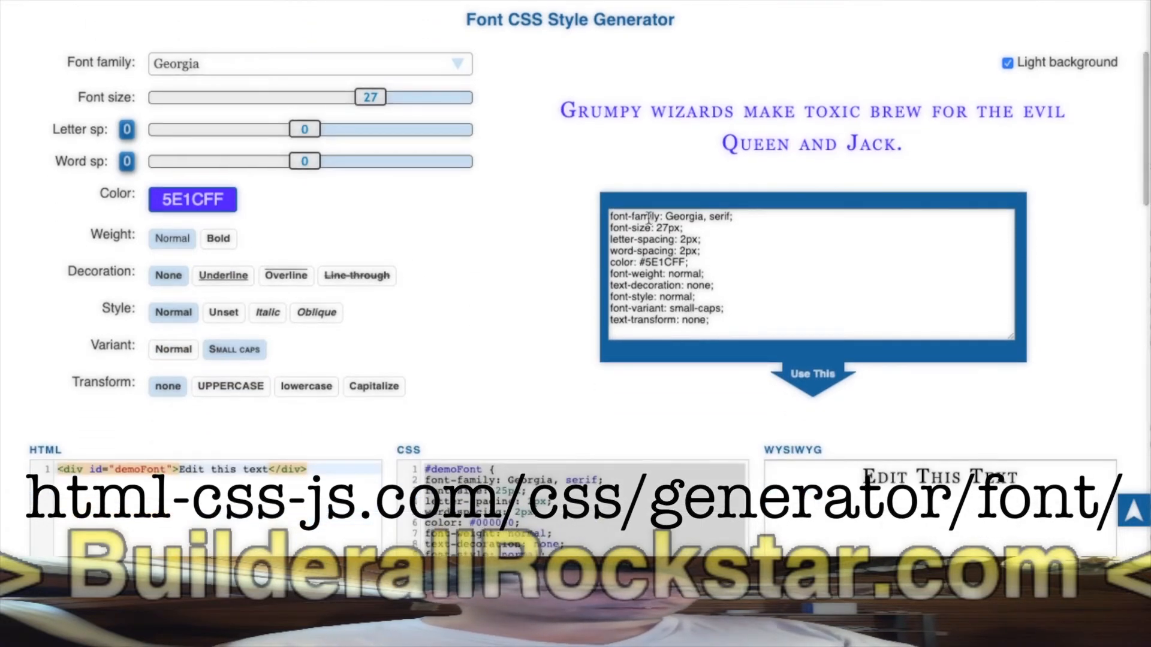
{"action": "left_click", "coordinate": [456, 66]}
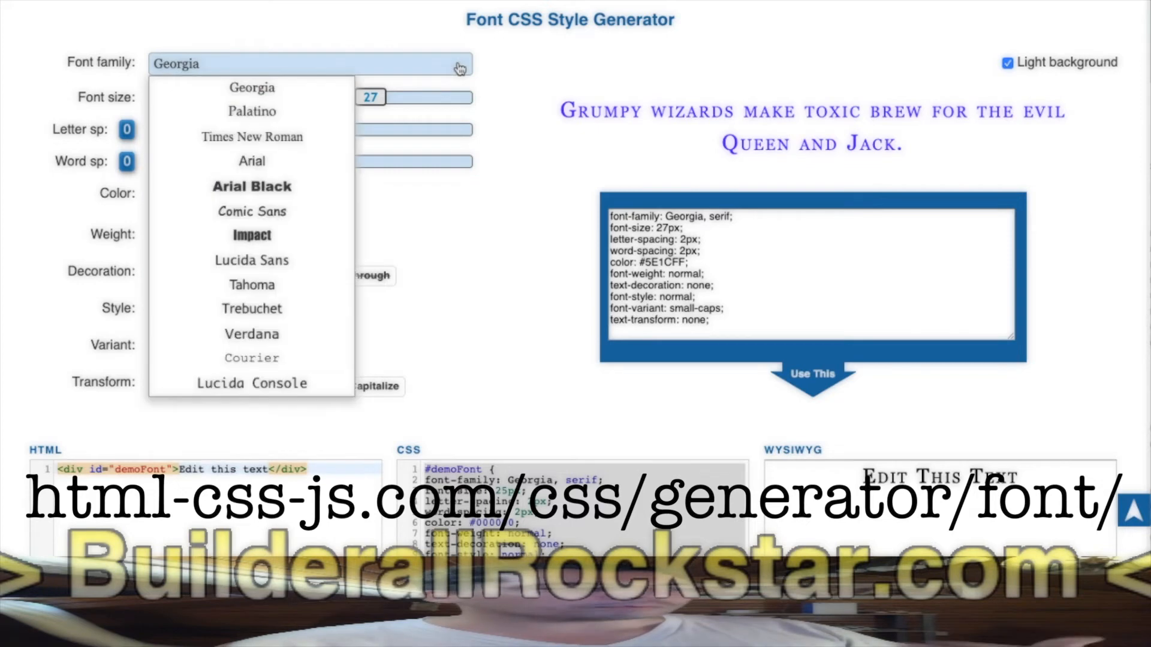
{"action": "left_click", "coordinate": [259, 191]}
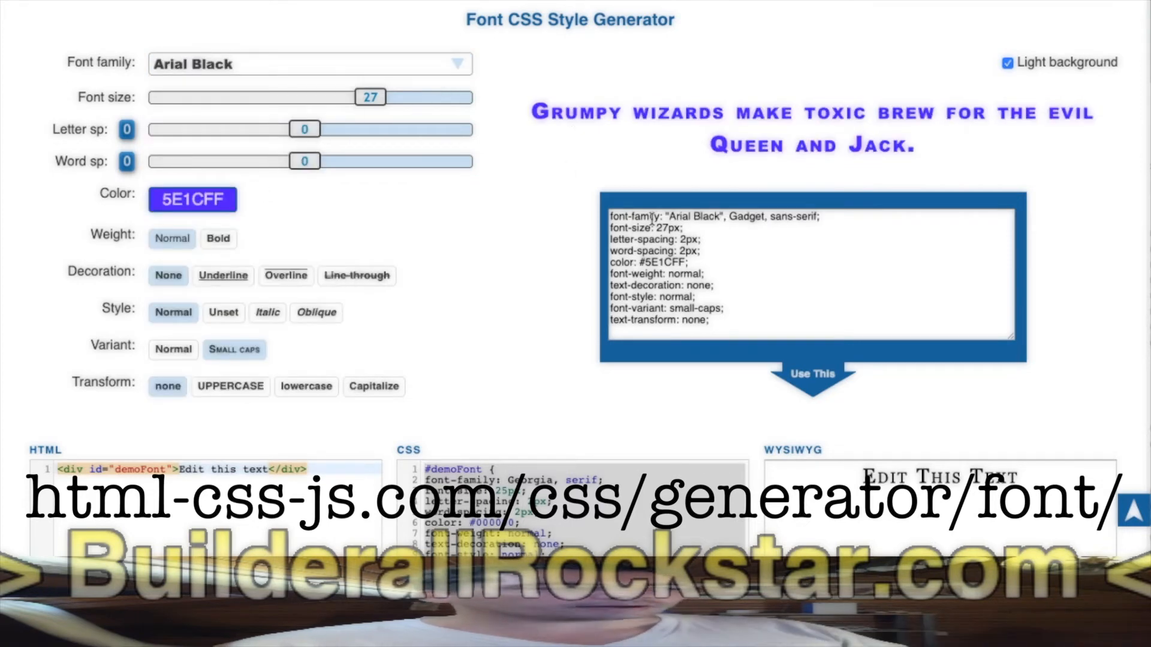
Examine the full set of generated font CSS declarations in the output box.
{"action": "left_click", "coordinate": [608, 215]}
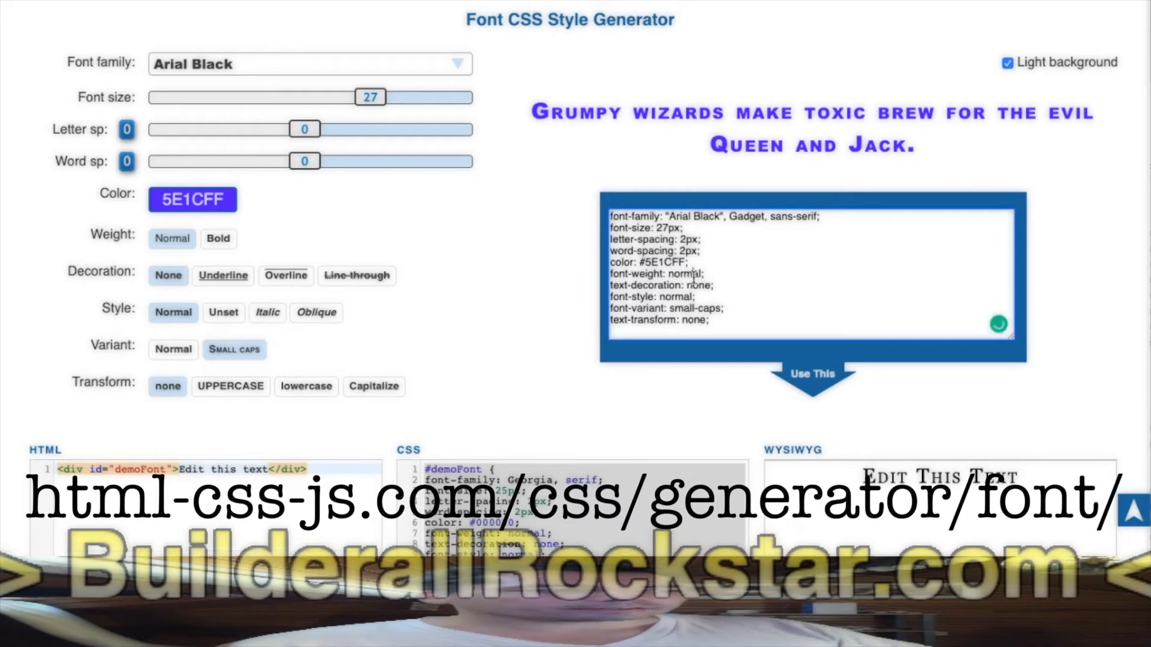
{"action": "left_click_drag", "start_coordinate": [712, 321], "coordinate": [602, 219]}
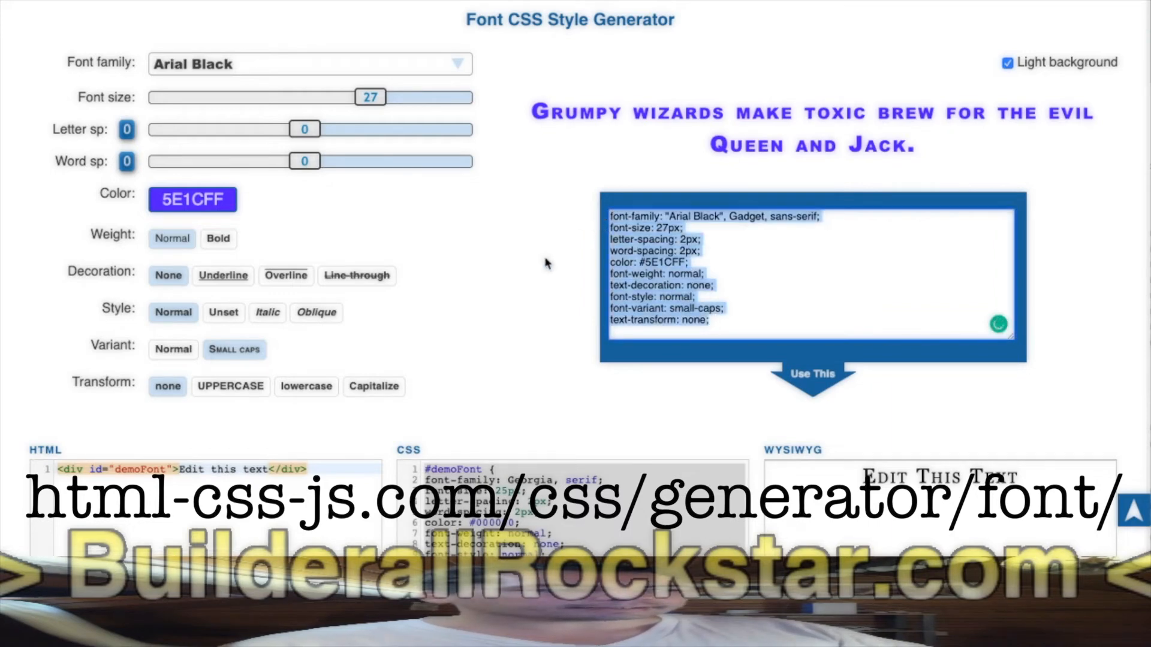
{"action": "left_click", "coordinate": [654, 246]}
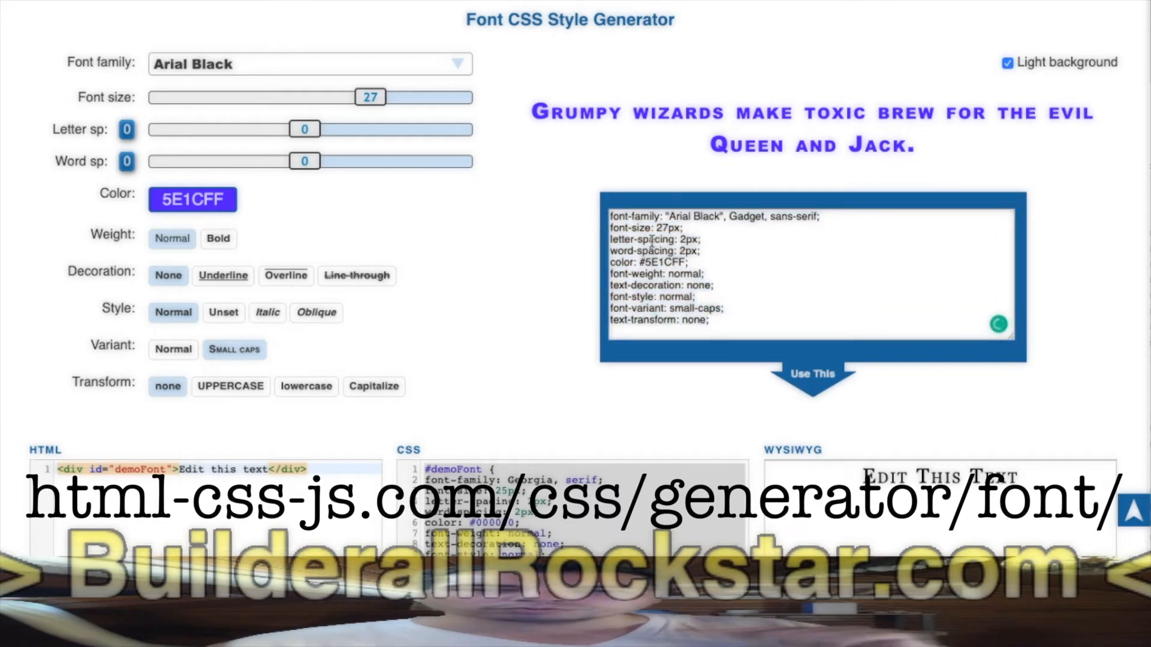
Examine the demo CSS rule's #demoFont selector and its declarations, and compare them with the generated font CSS.
{"action": "scroll", "coordinate": [516, 288], "scroll_direction": "down", "scroll_amount": 3}
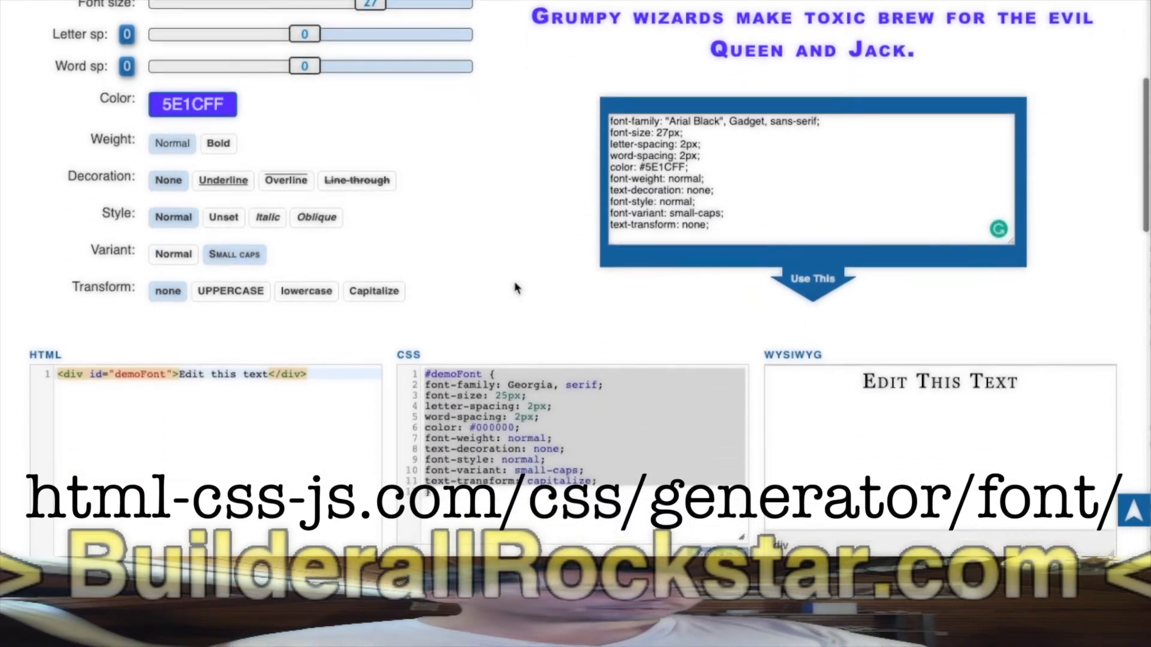
{"action": "left_click", "coordinate": [472, 415]}
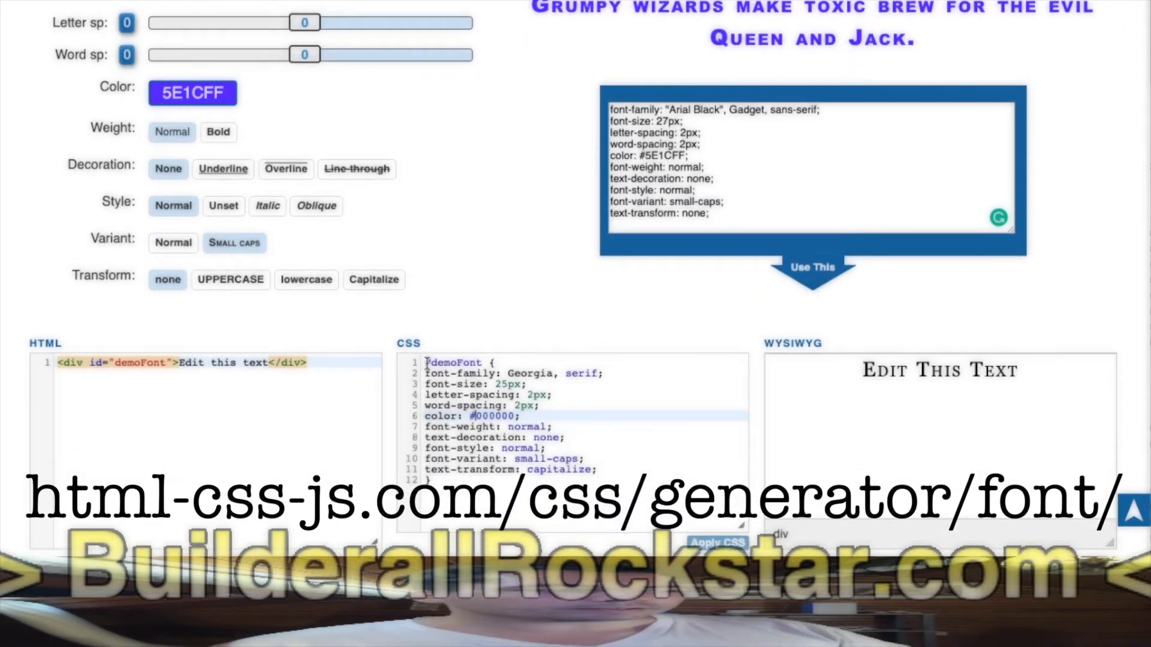
{"action": "left_click_drag", "start_coordinate": [427, 363], "coordinate": [462, 362]}
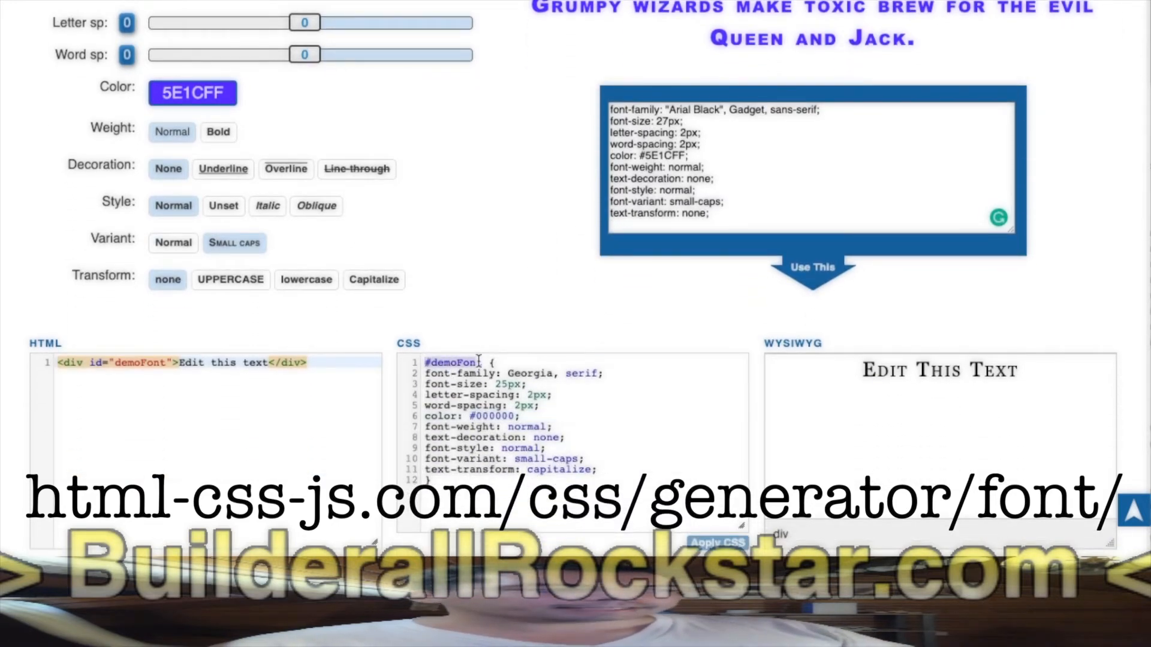
{"action": "left_click", "coordinate": [437, 362]}
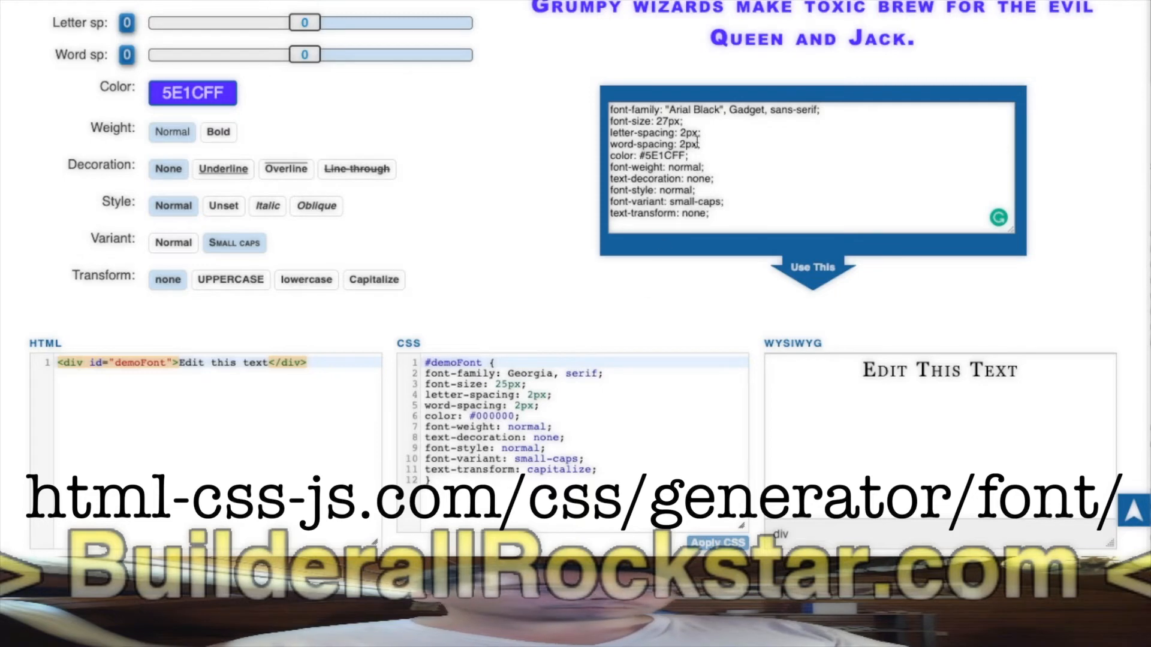
{"action": "left_click_drag", "start_coordinate": [611, 121], "coordinate": [644, 174]}
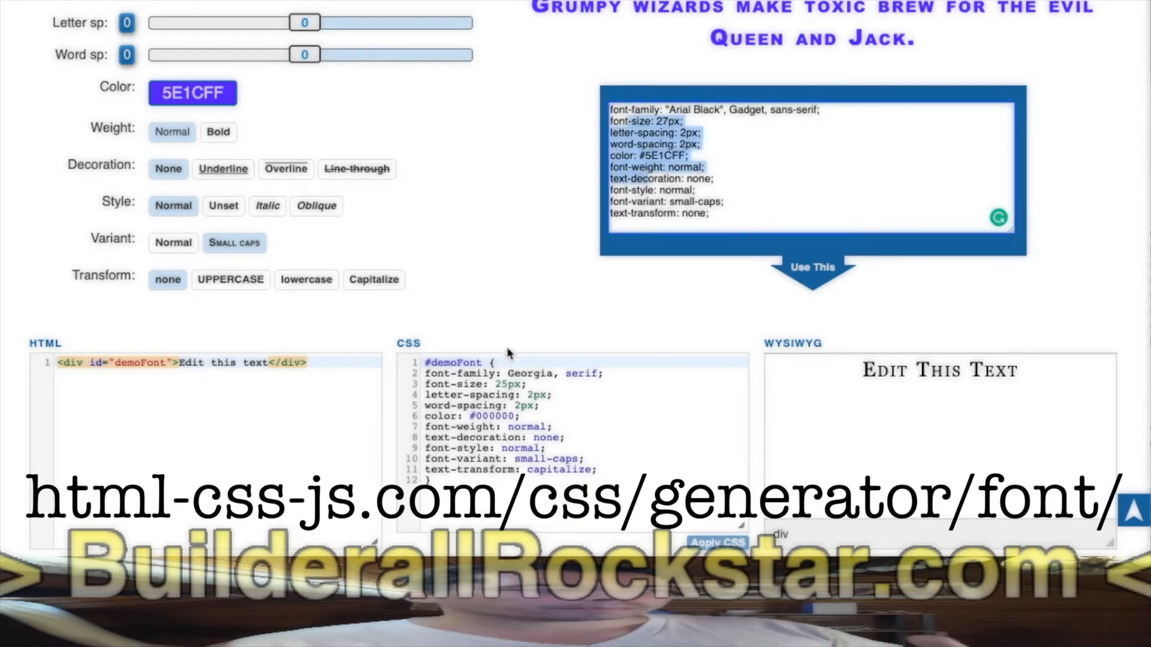
{"action": "left_click", "coordinate": [497, 363]}
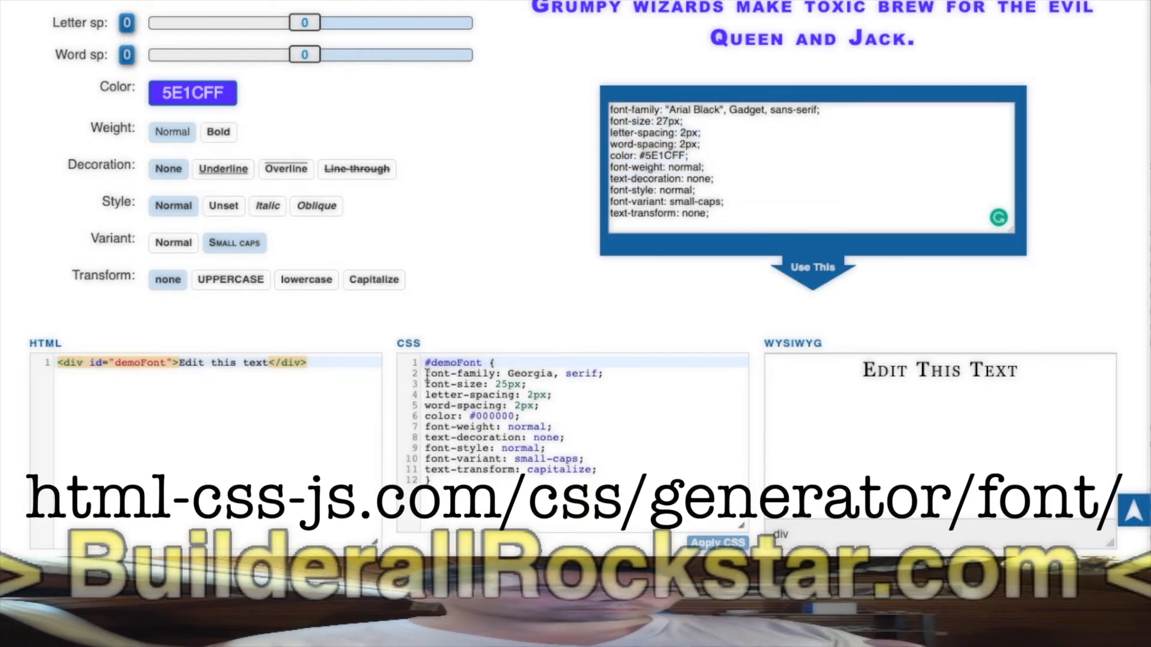
{"action": "left_click_drag", "start_coordinate": [427, 374], "coordinate": [606, 466]}
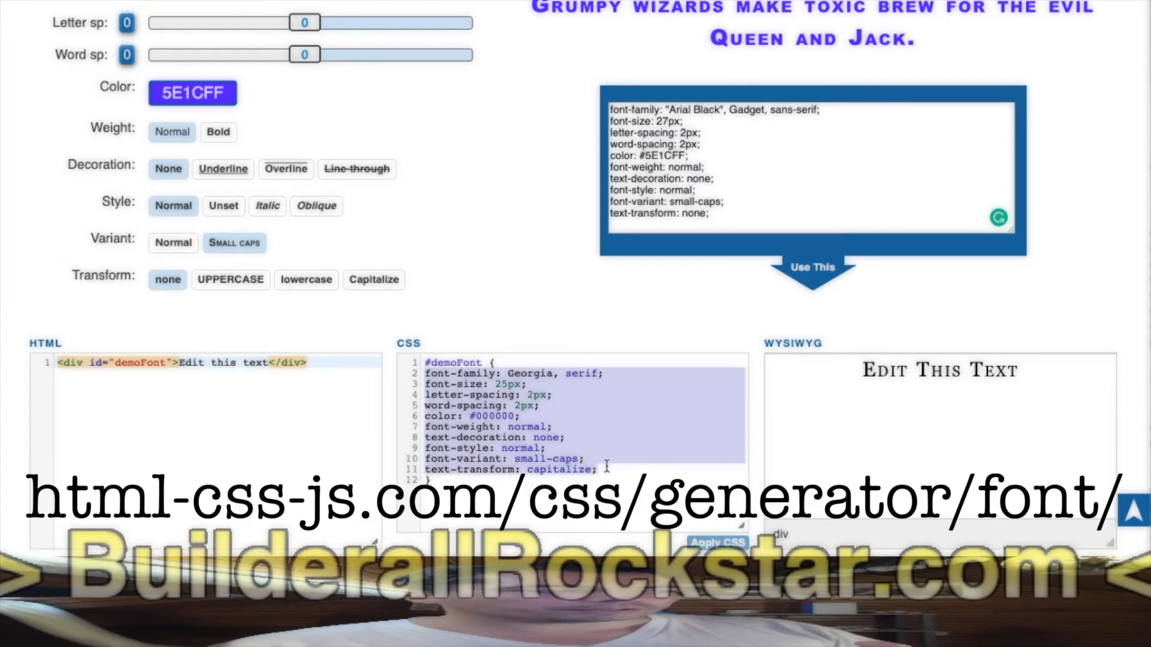
{"action": "left_click", "coordinate": [496, 364]}
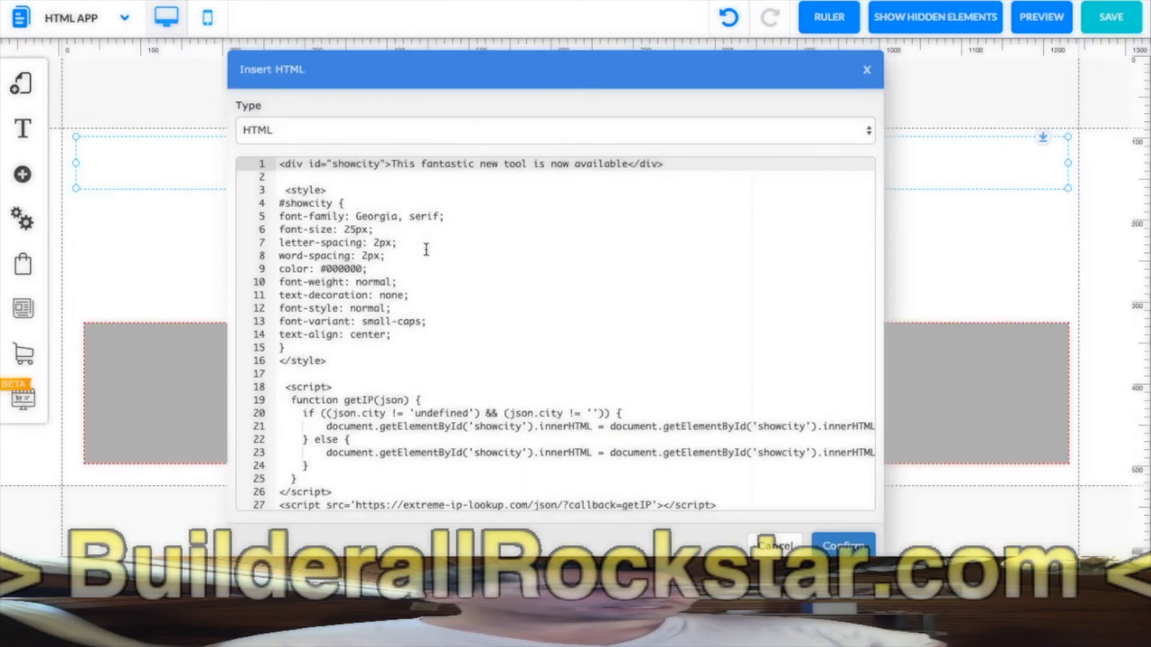
Switch back to the Builderall HTML code and examine the style block from its opening to its closing tag.
{"action": "left_click", "coordinate": [322, 216]}
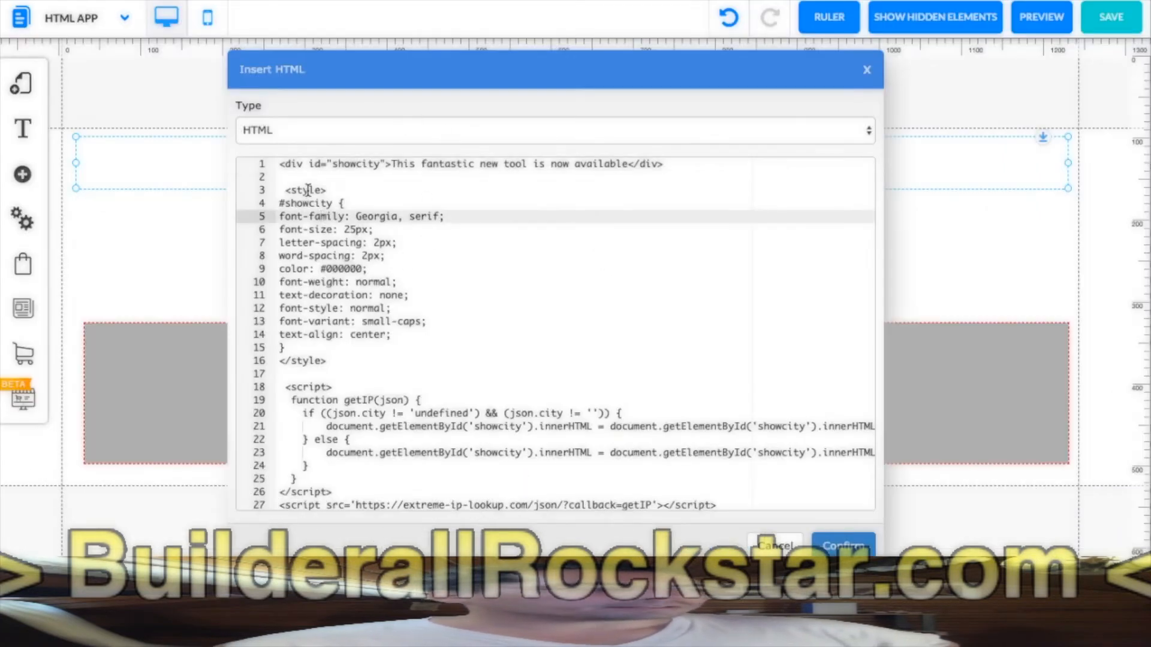
{"action": "left_click_drag", "start_coordinate": [307, 191], "coordinate": [342, 364]}
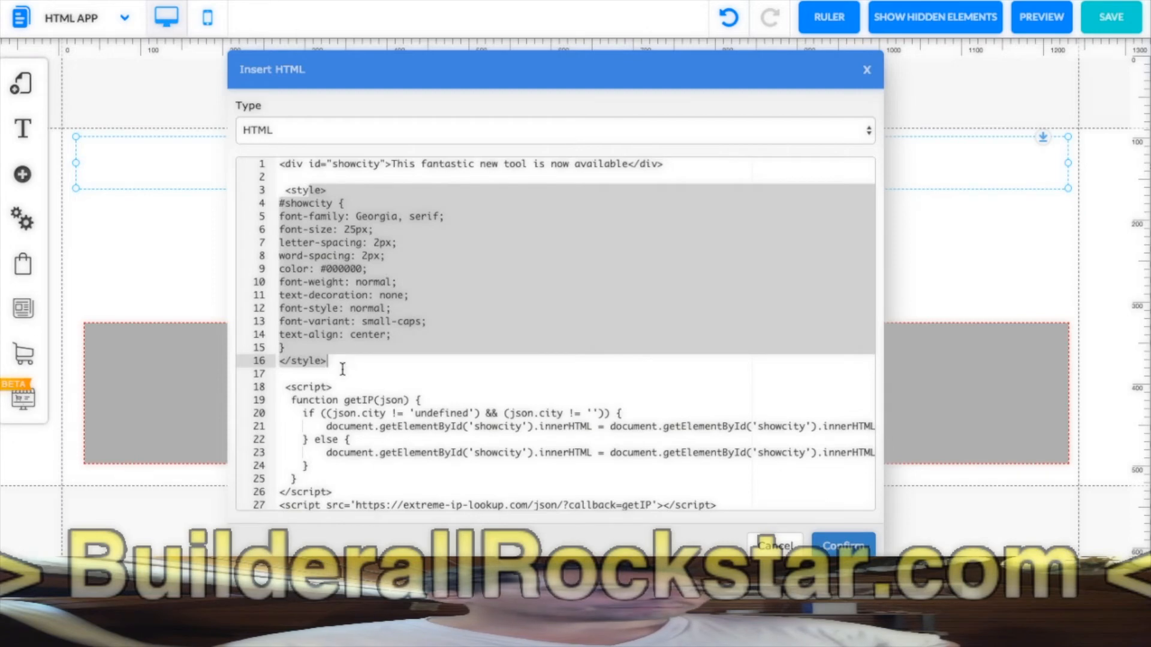
{"action": "scroll", "coordinate": [343, 369], "scroll_direction": "down", "scroll_amount": 2}
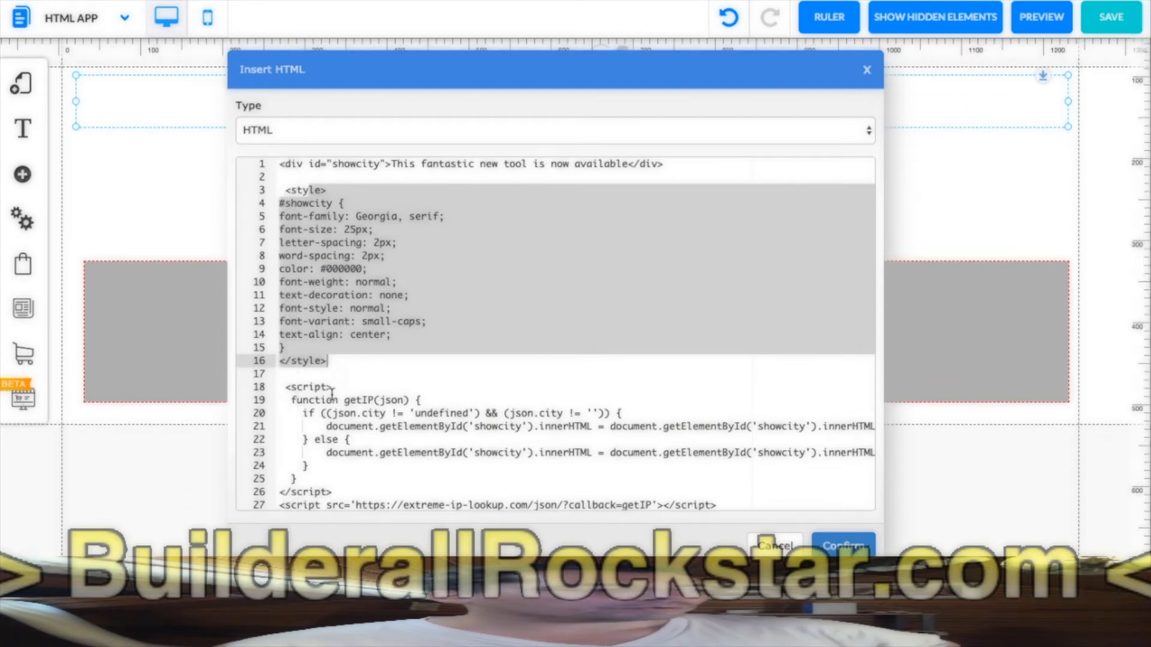
Examine the script's getIP function and its if condition, and compare the function name with the callback in the lookup script's URL.
{"action": "left_click", "coordinate": [332, 395]}
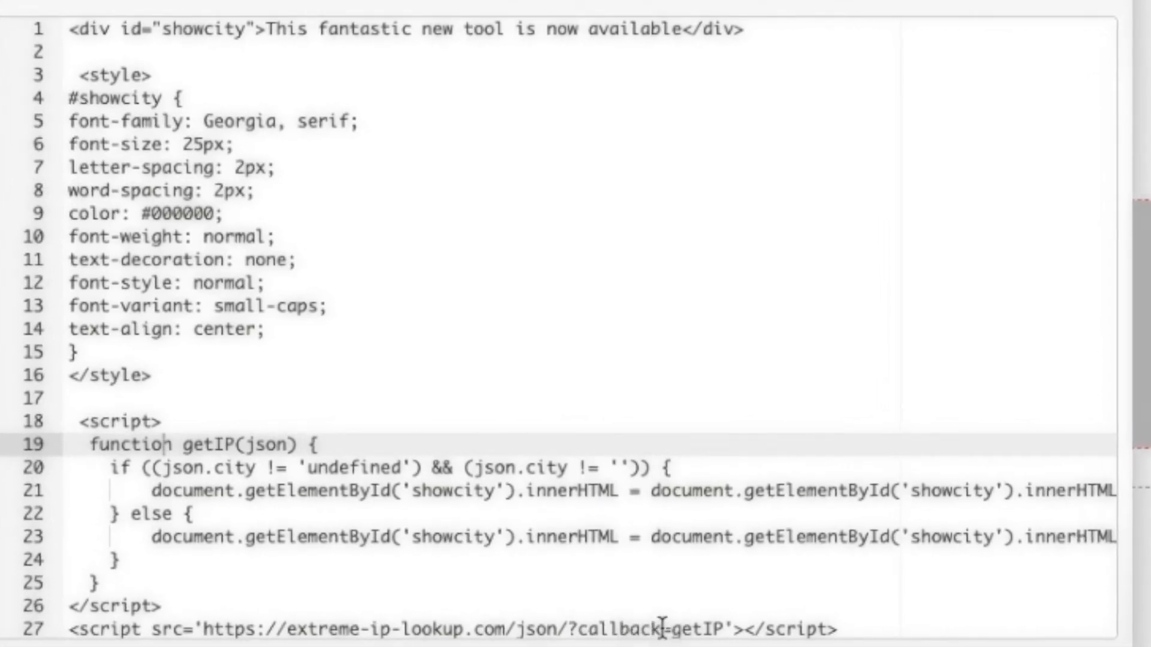
{"action": "left_click_drag", "start_coordinate": [671, 628], "coordinate": [708, 626]}
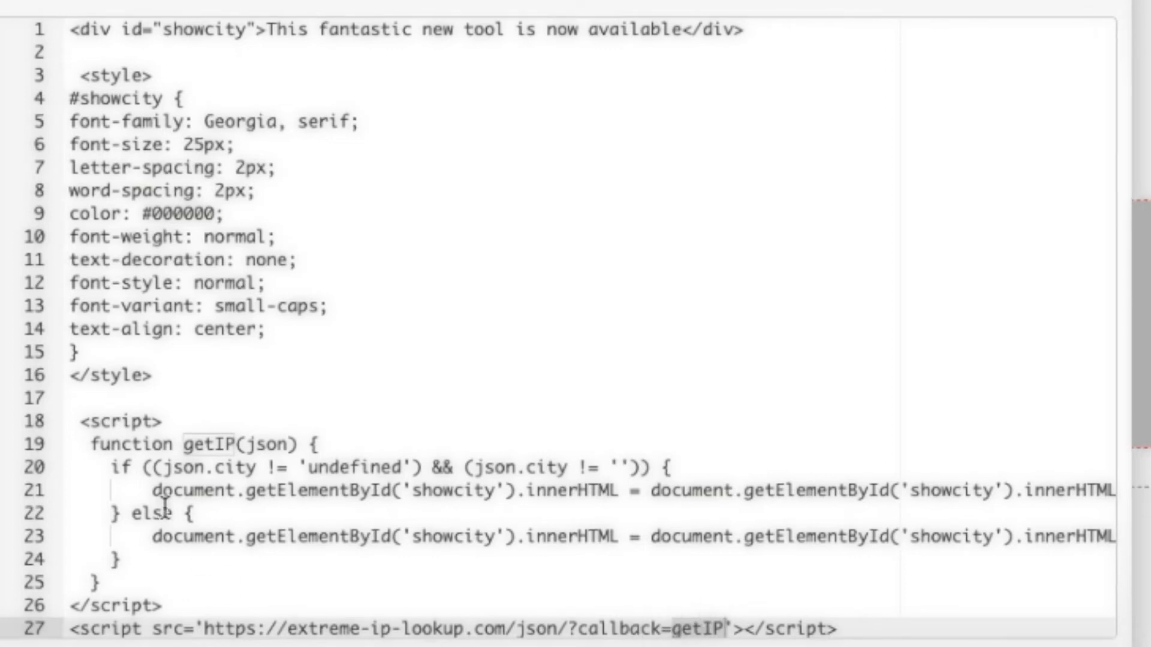
{"action": "left_click", "coordinate": [127, 445]}
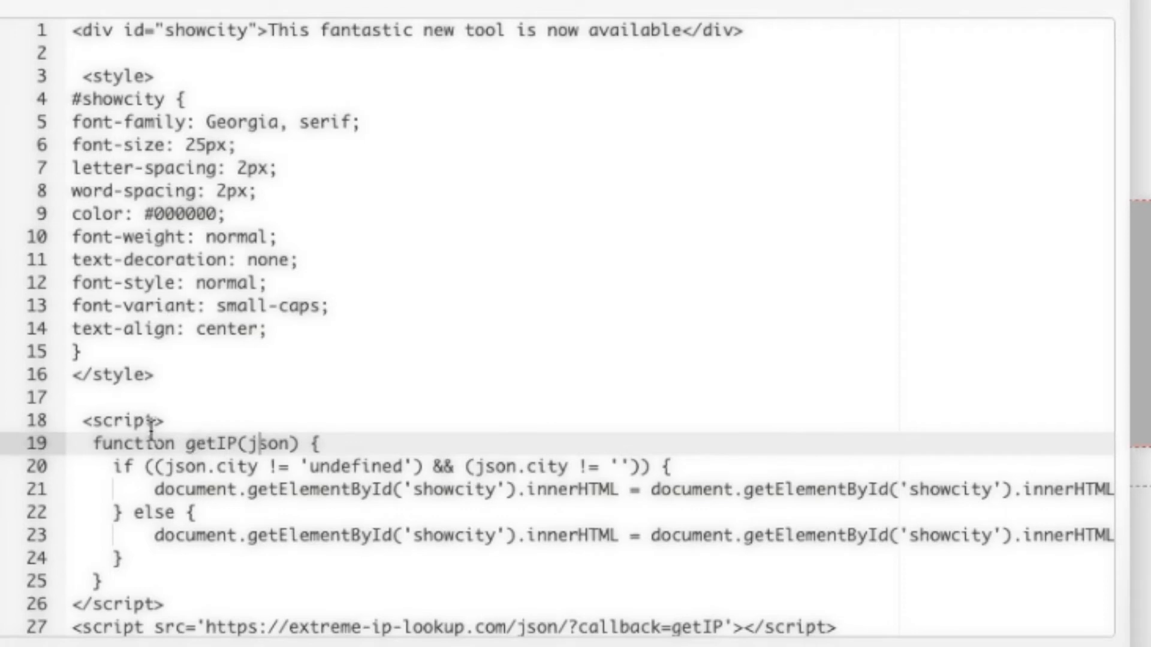
{"action": "left_click", "coordinate": [110, 465]}
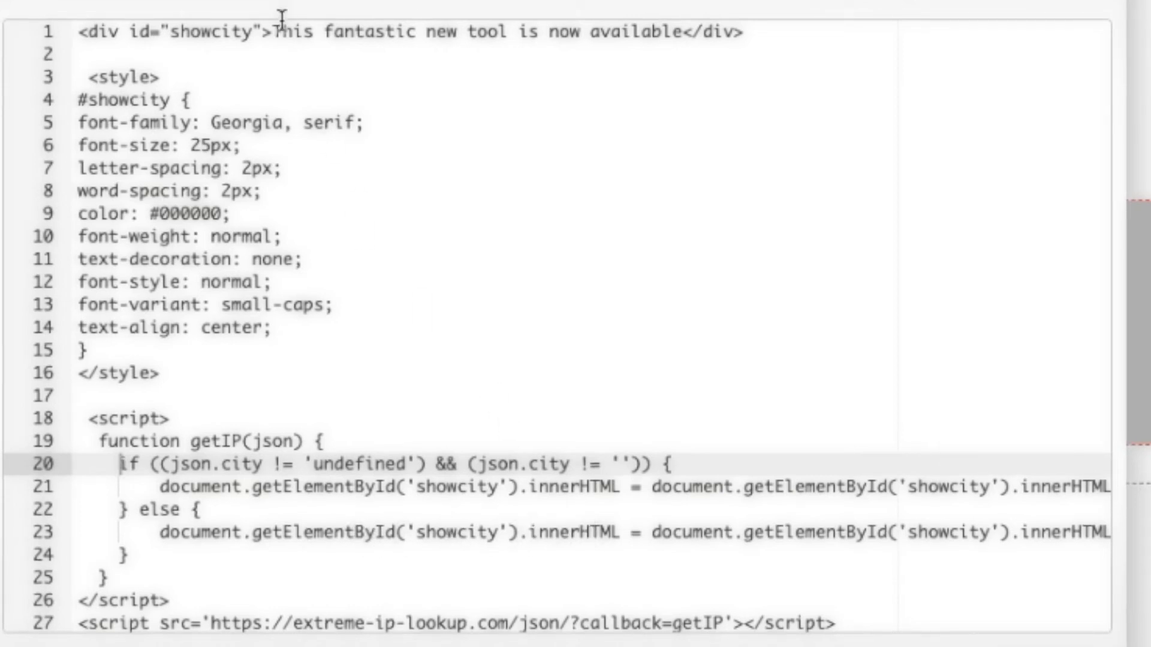
Examine the headline text in the showcity div and how the else branch on line 23 extends it.
{"action": "left_click_drag", "start_coordinate": [271, 31], "coordinate": [681, 29]}
{"action": "left_click", "coordinate": [541, 531]}
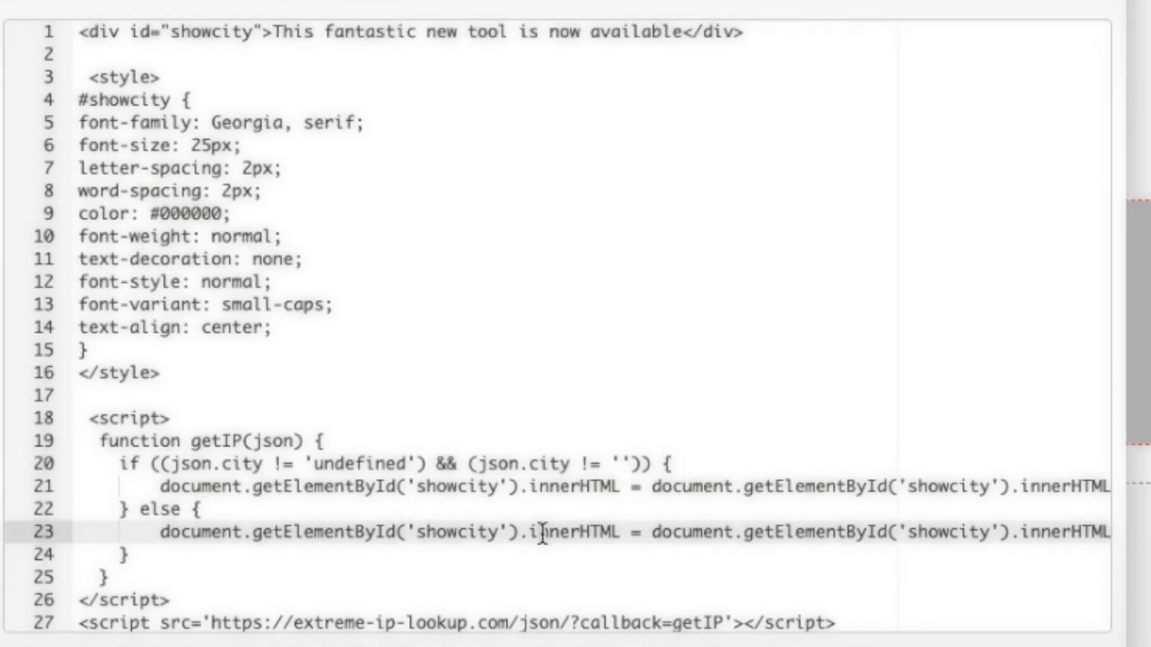
{"action": "scroll", "coordinate": [629, 538], "scroll_direction": "right", "scroll_amount": 5}
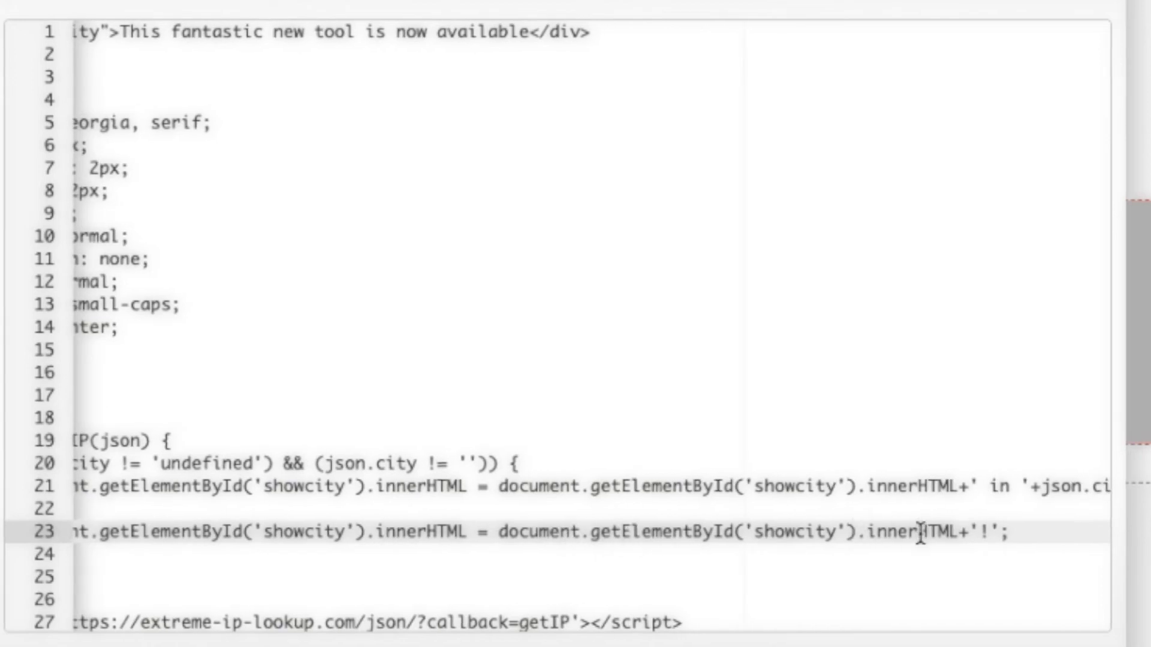
{"action": "scroll", "coordinate": [921, 533], "scroll_direction": "right", "scroll_amount": 1}
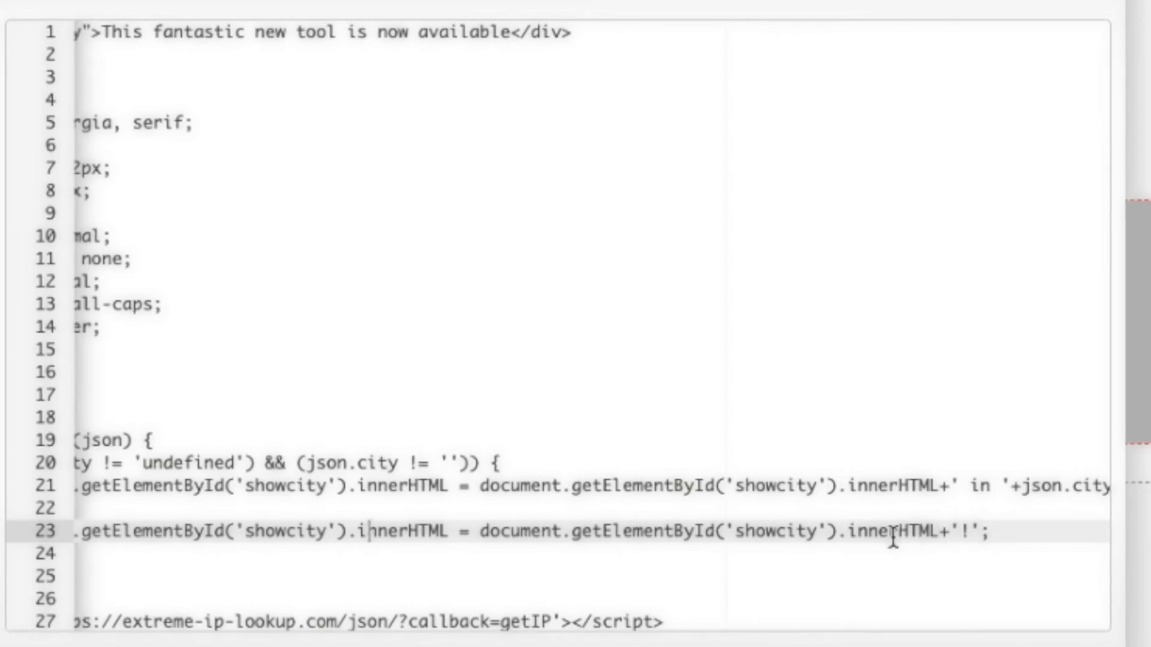
{"action": "scroll", "coordinate": [779, 536], "scroll_direction": "left", "scroll_amount": 9}
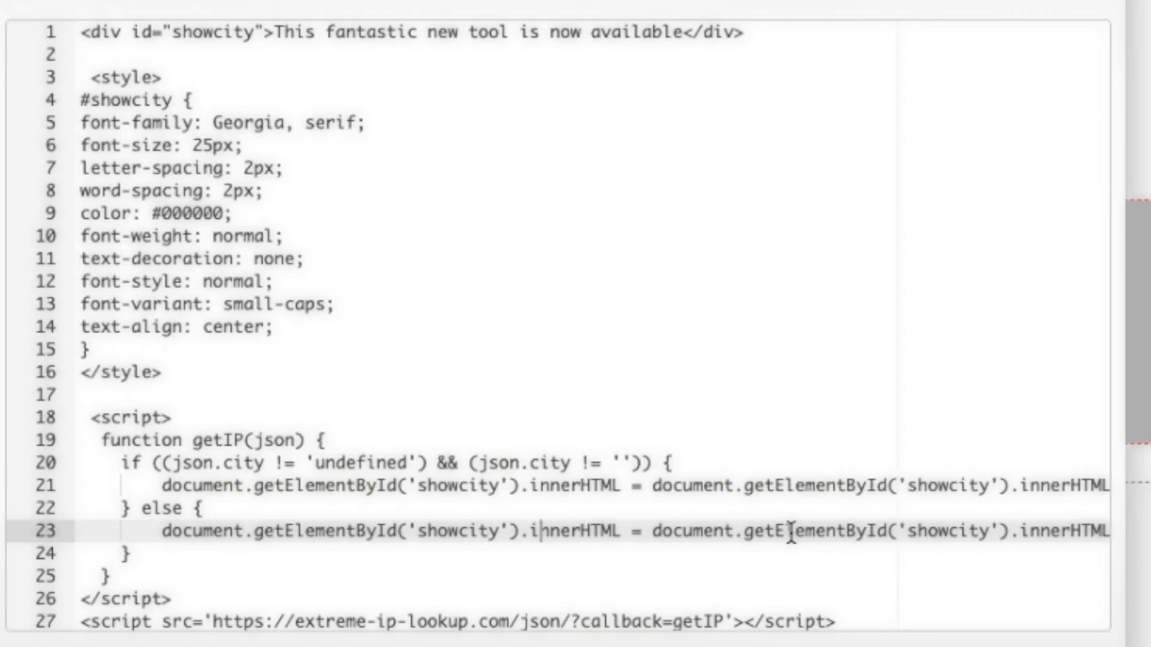
Examine the full statement on line 21 to see how the if branch adds the visitor's city to the headline.
{"action": "left_click", "coordinate": [215, 486]}
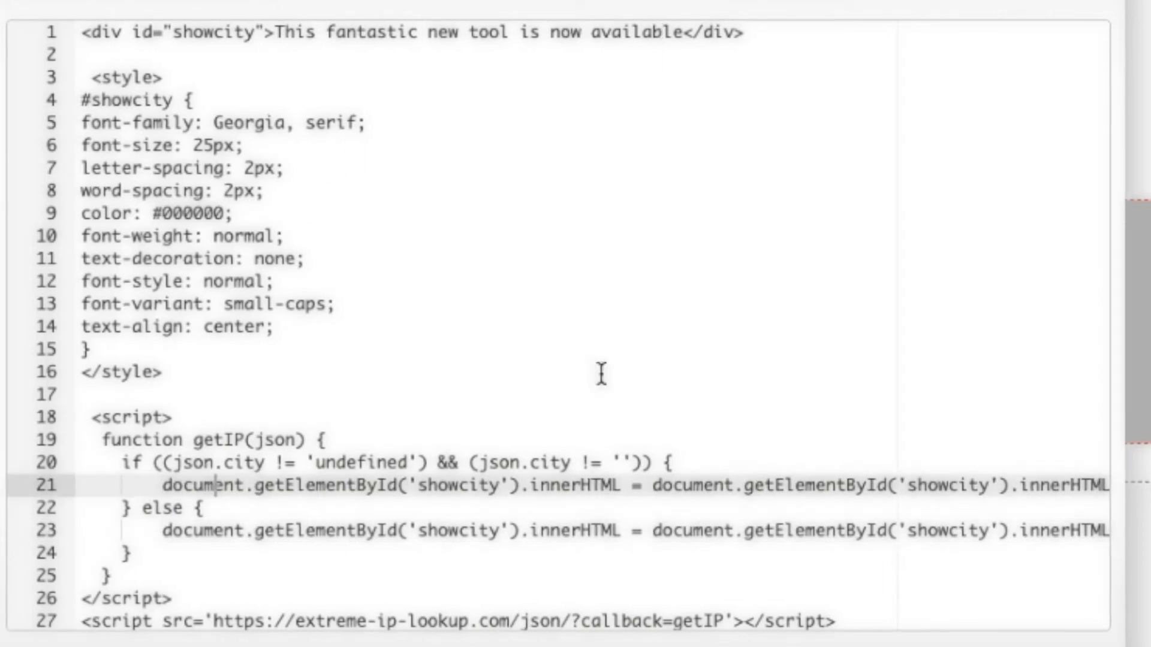
{"action": "scroll", "coordinate": [602, 488], "scroll_direction": "right", "scroll_amount": 3}
{"action": "scroll", "coordinate": [605, 490], "scroll_direction": "right", "scroll_amount": 5}
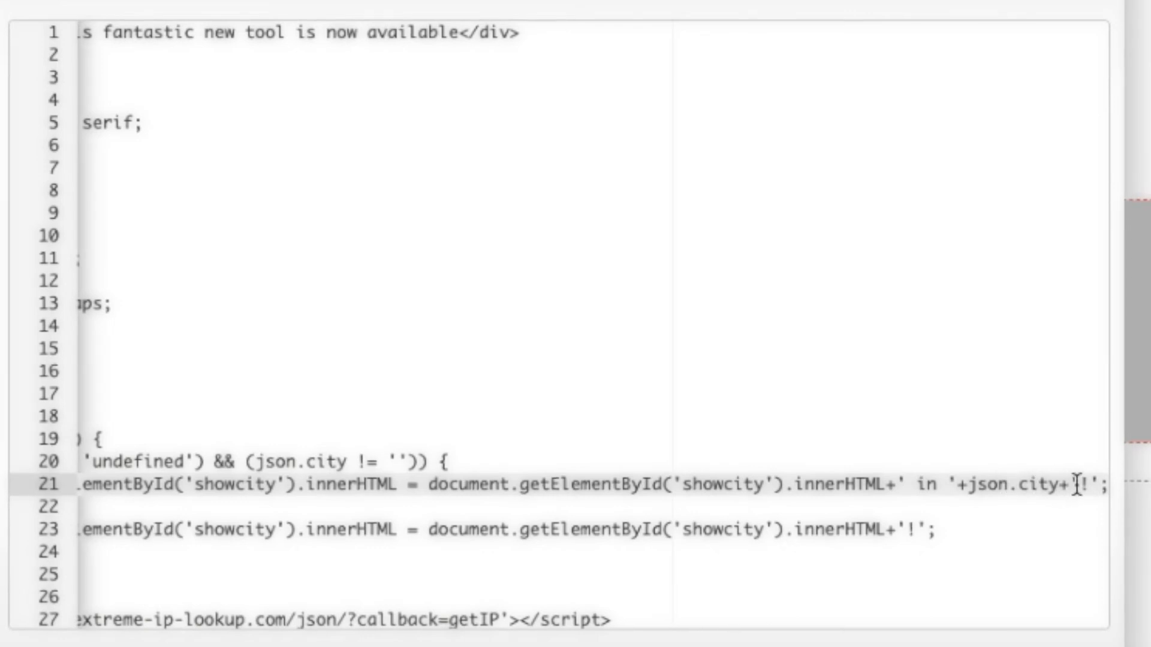
{"action": "scroll", "coordinate": [551, 399], "scroll_direction": "left", "scroll_amount": 3}
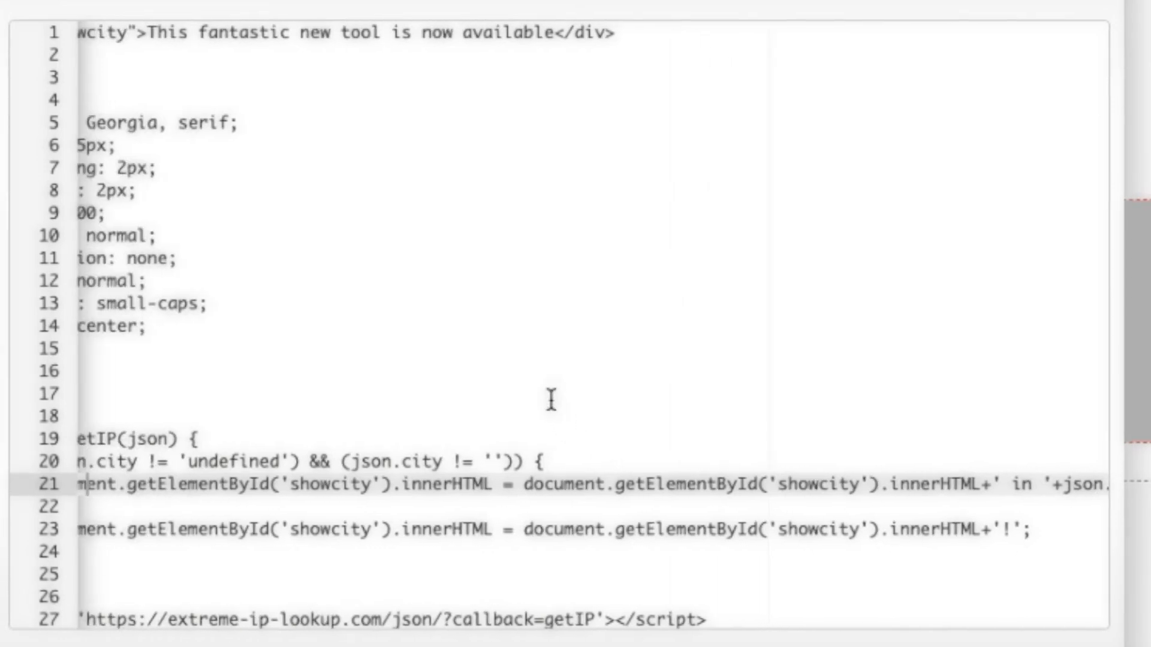
{"action": "scroll", "coordinate": [552, 400], "scroll_direction": "right", "scroll_amount": 3}
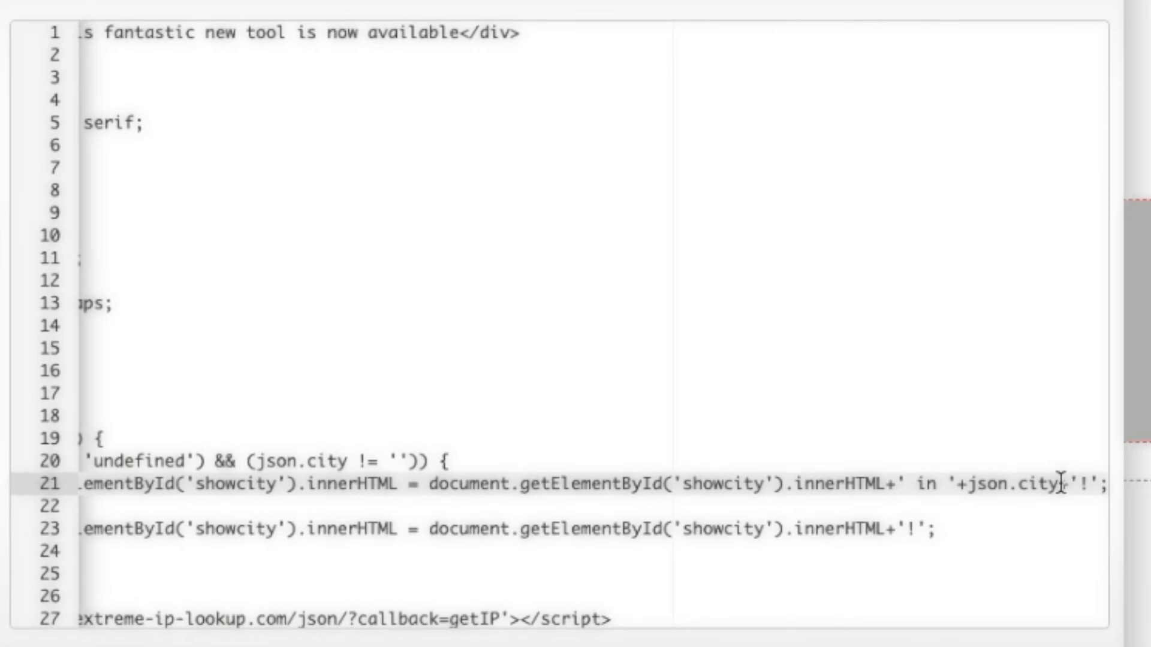
{"action": "scroll", "coordinate": [699, 483], "scroll_direction": "left", "scroll_amount": 7}
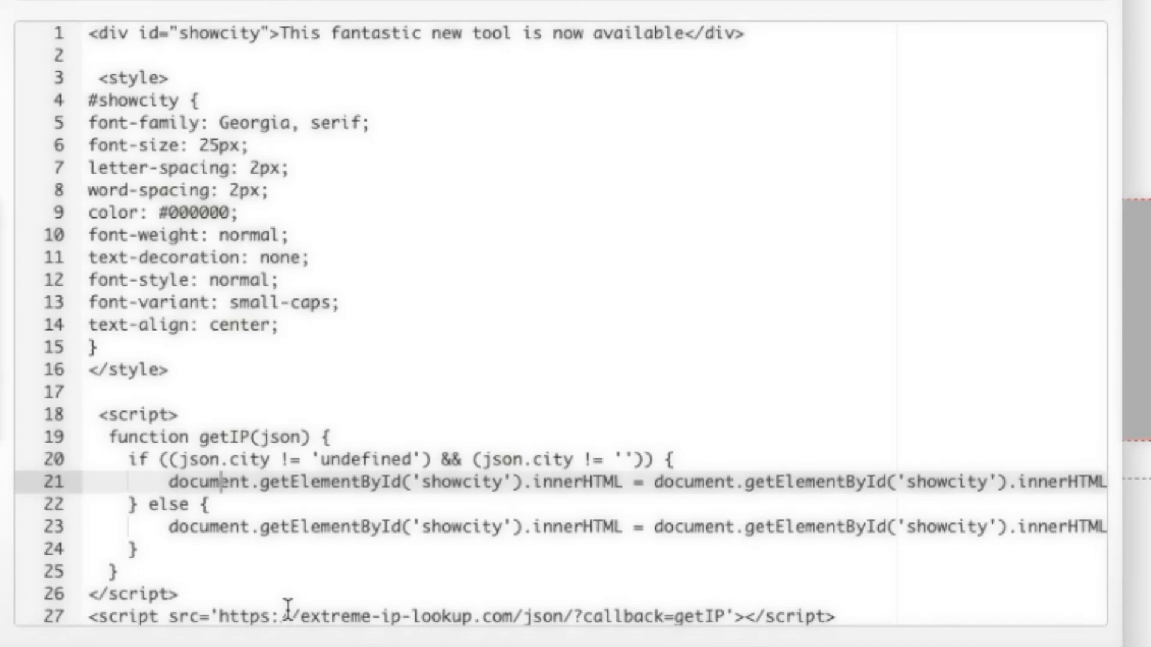
{"action": "left_click", "coordinate": [564, 482]}
{"action": "scroll", "coordinate": [604, 482], "scroll_direction": "right", "scroll_amount": 5}
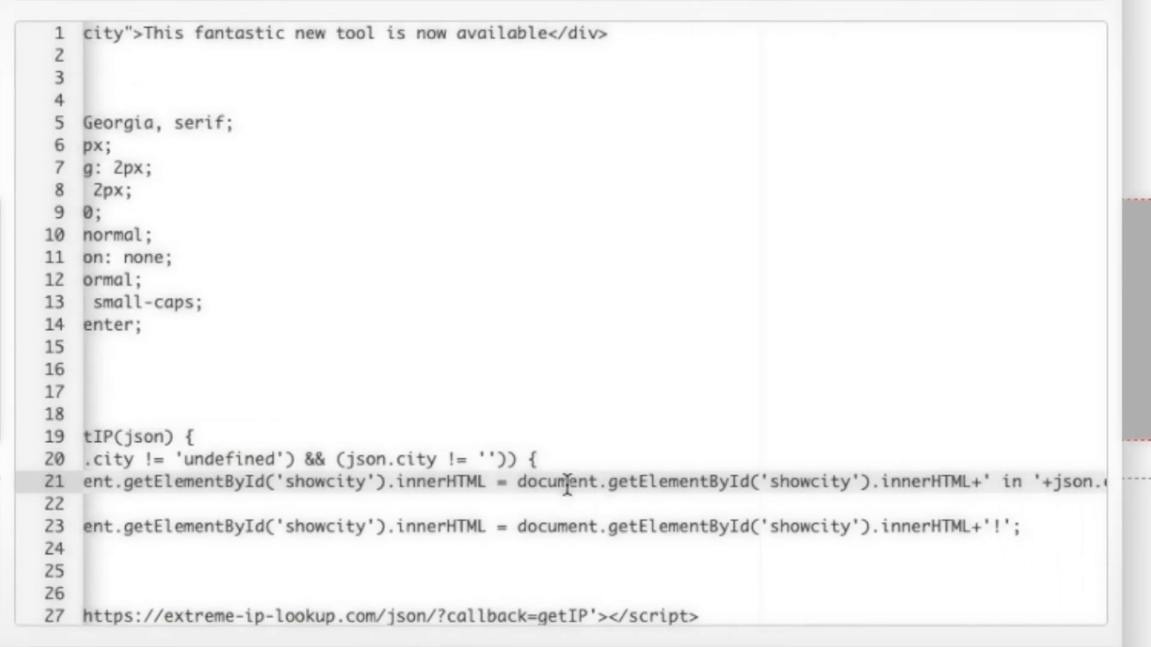
{"action": "scroll", "coordinate": [806, 489], "scroll_direction": "right", "scroll_amount": 1}
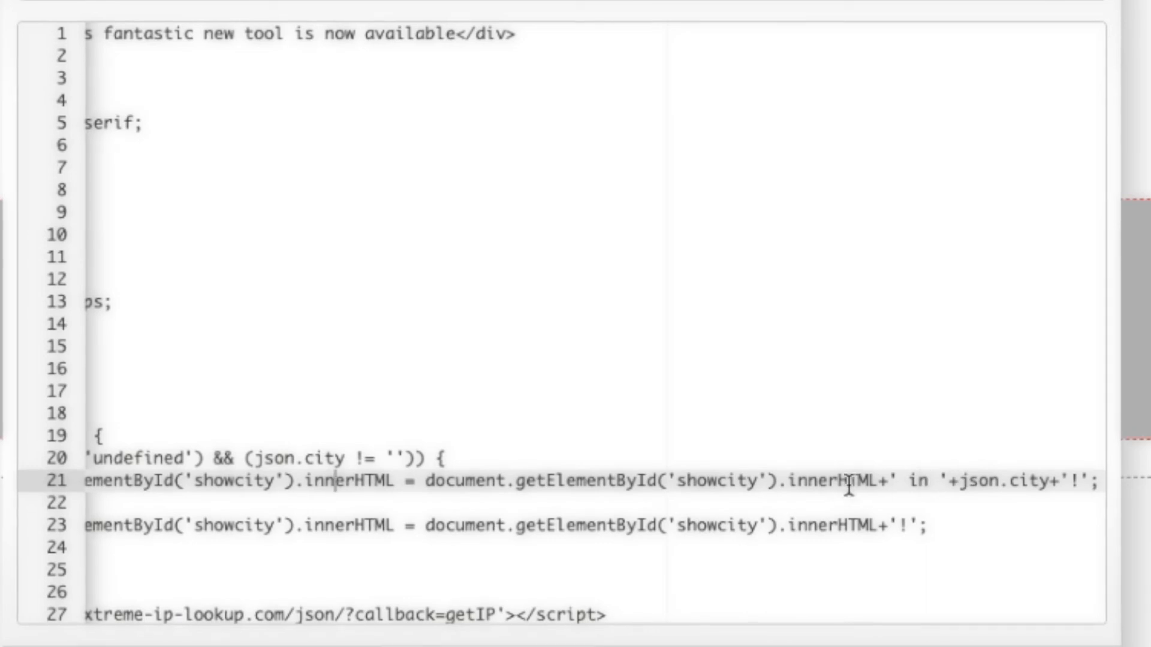
{"action": "scroll", "coordinate": [837, 488], "scroll_direction": "left", "scroll_amount": 3}
{"action": "scroll", "coordinate": [837, 488], "scroll_direction": "left", "scroll_amount": 1}
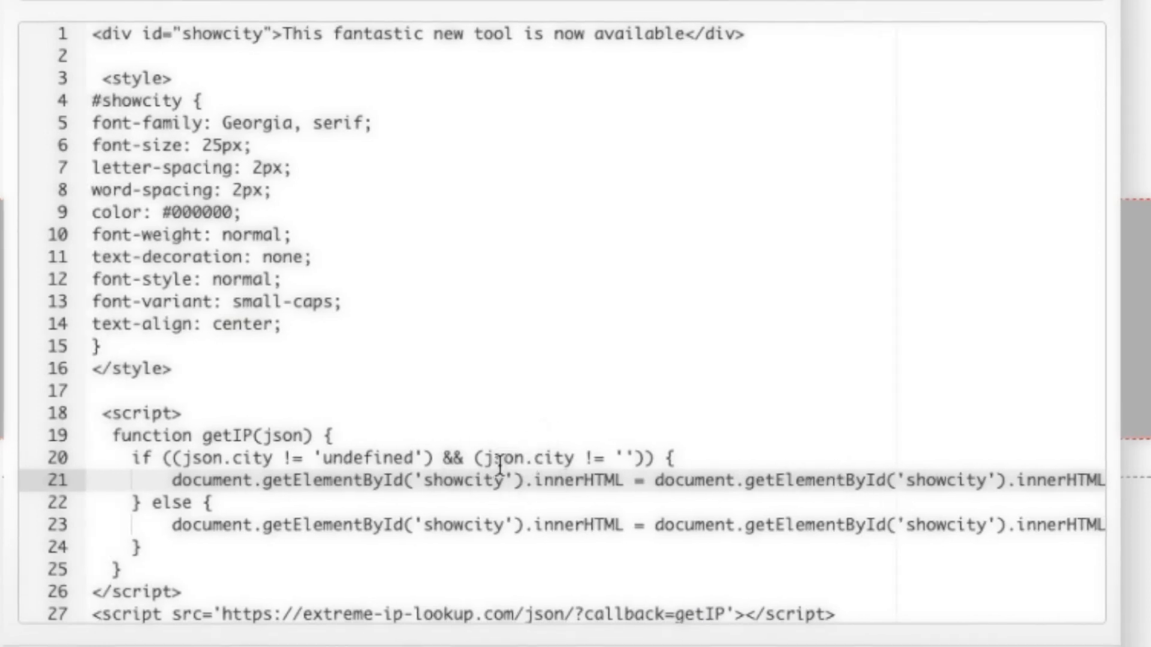
Compare the statements in the if and else branches on lines 21 and 23 with the headline text in the showcity div.
{"action": "scroll", "coordinate": [469, 538], "scroll_direction": "right", "scroll_amount": 3}
{"action": "scroll", "coordinate": [472, 535], "scroll_direction": "left", "scroll_amount": 3}
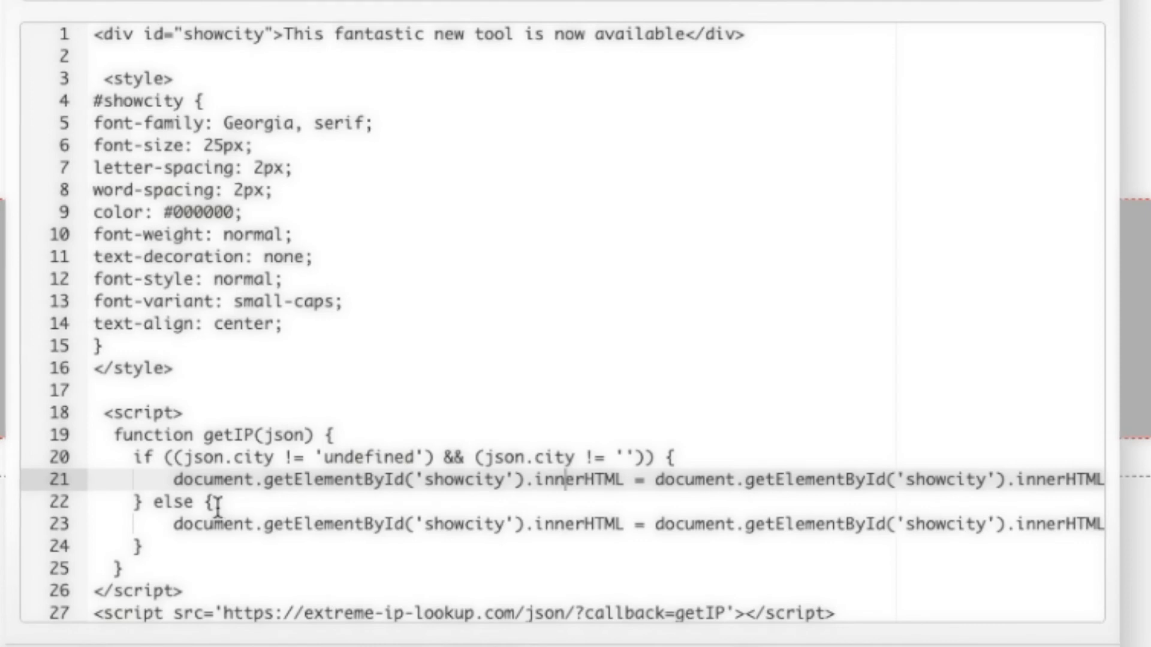
{"action": "left_click_drag", "start_coordinate": [167, 522], "coordinate": [1006, 517]}
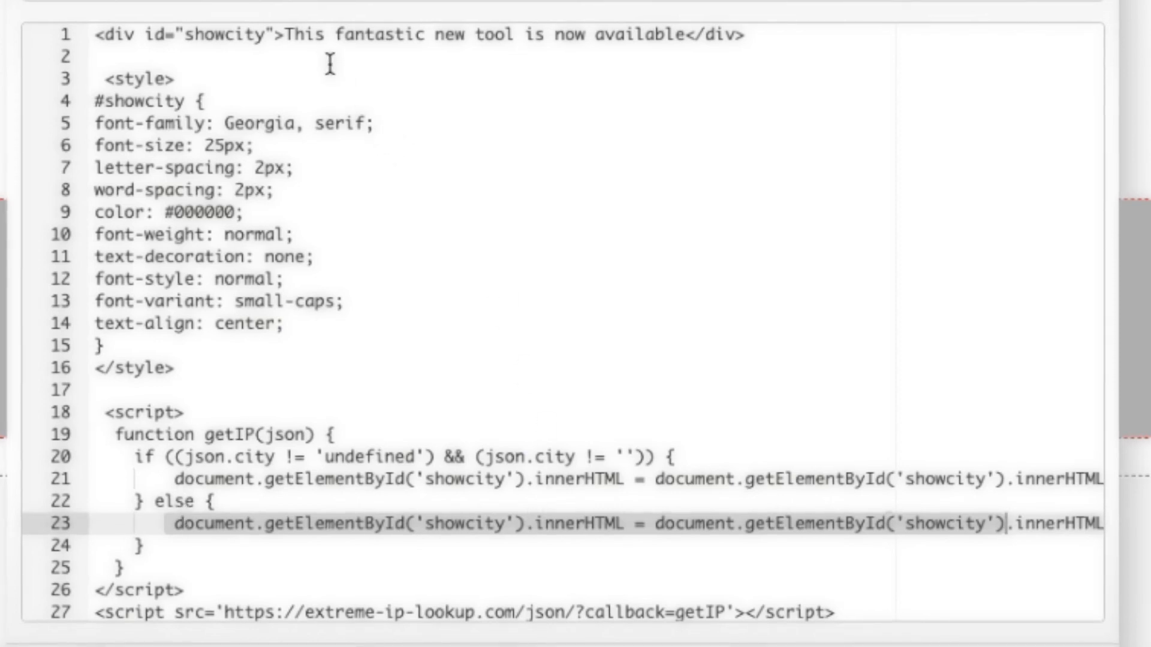
{"action": "left_click", "coordinate": [316, 34]}
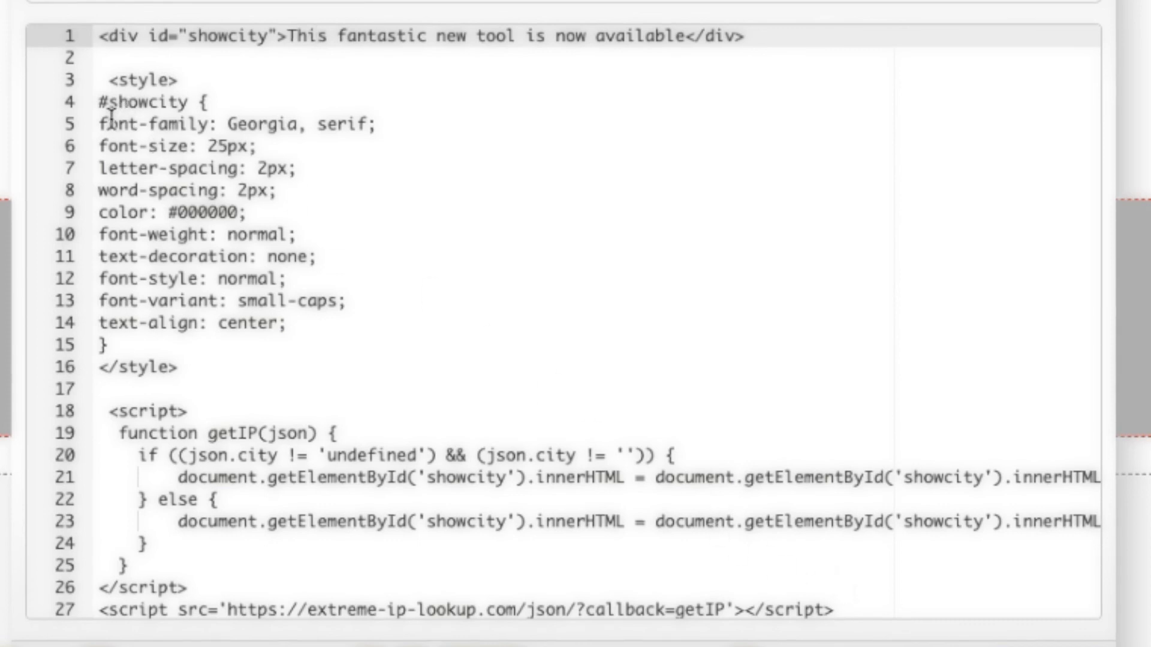
Examine the showcity style declarations on lines 5 to 14 and the color's hex code, and return to the page canvas with the headline deselected.
{"action": "left_click_drag", "start_coordinate": [103, 123], "coordinate": [304, 323]}
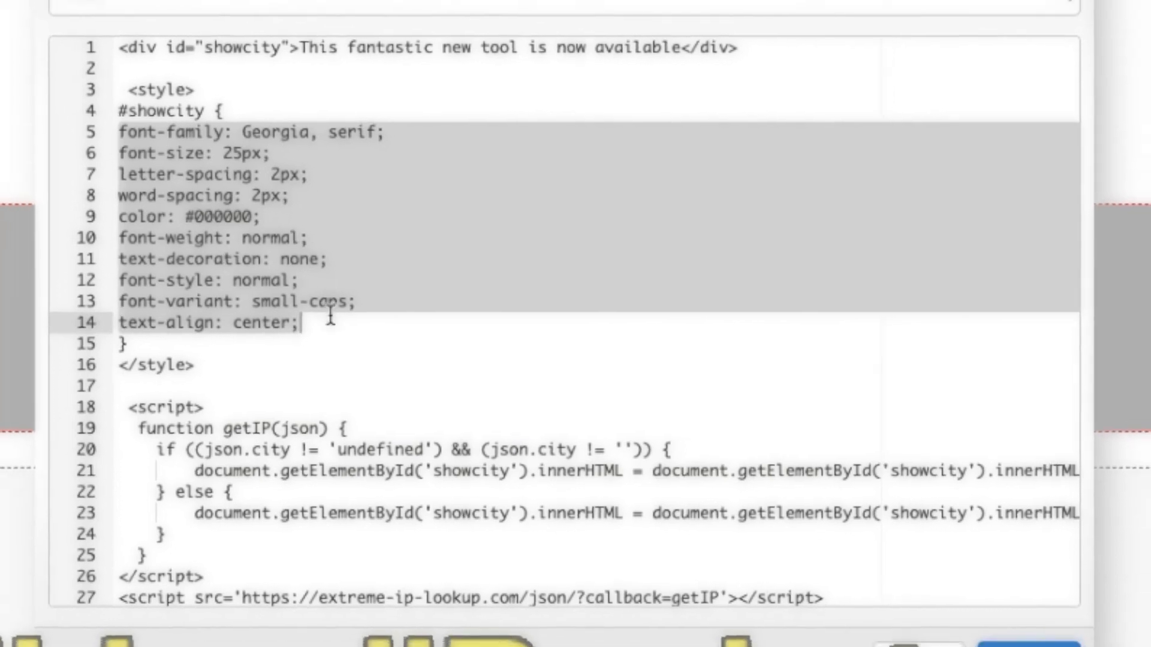
{"action": "left_click", "coordinate": [199, 216]}
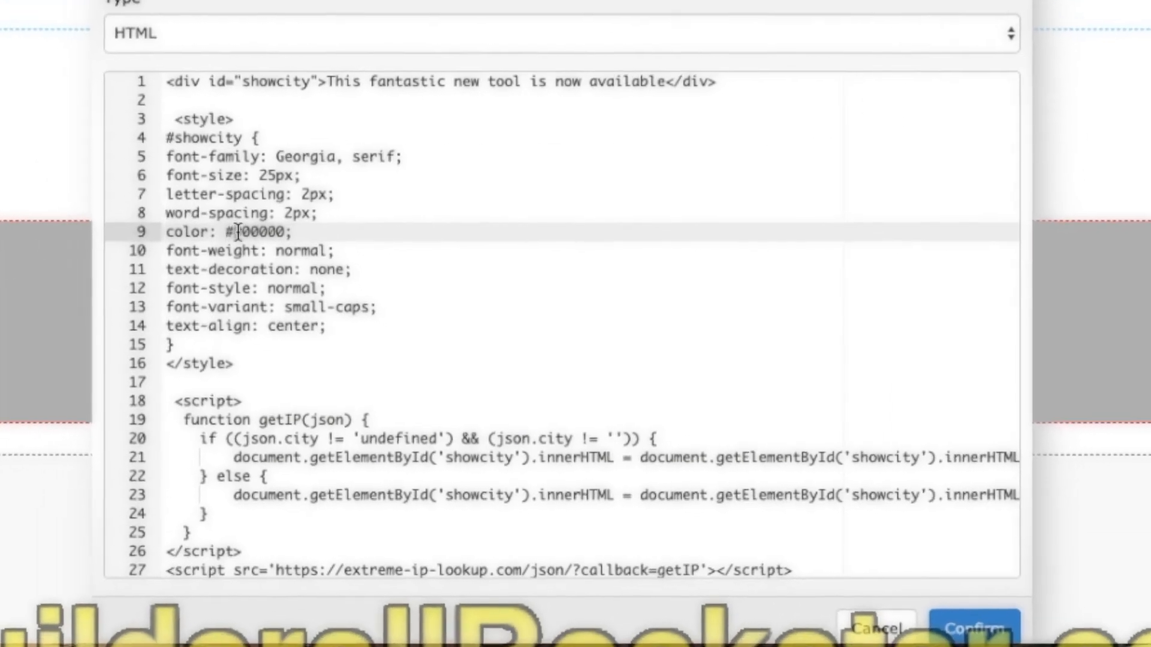
{"action": "left_click_drag", "start_coordinate": [235, 232], "coordinate": [285, 232]}
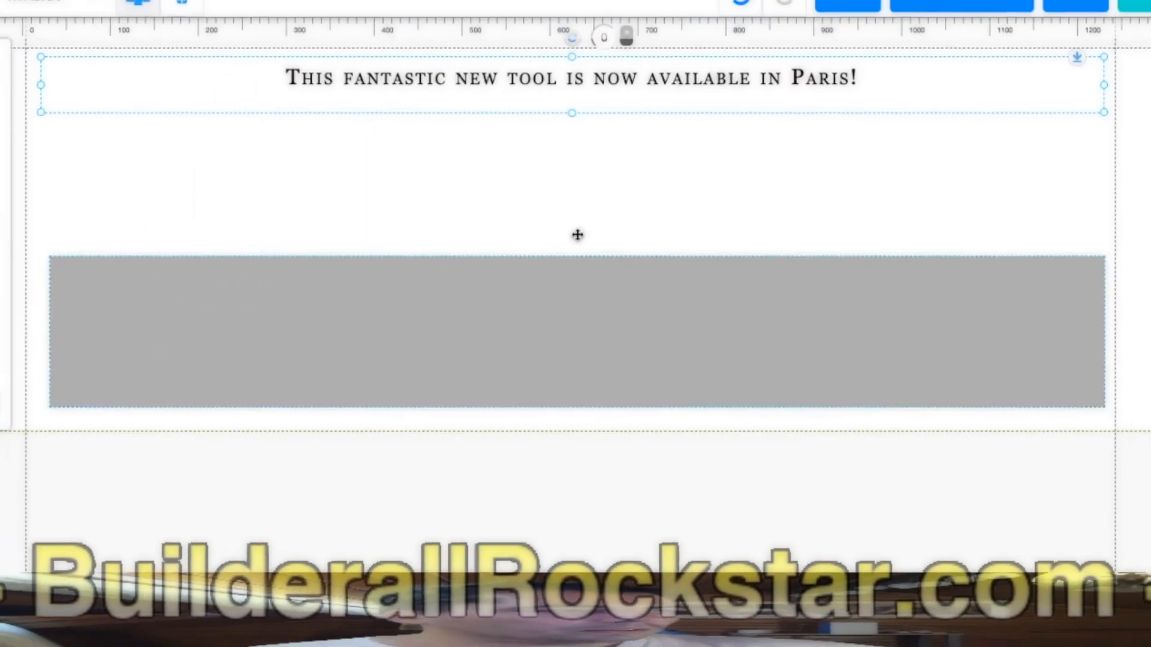
{"action": "left_click", "coordinate": [579, 155]}
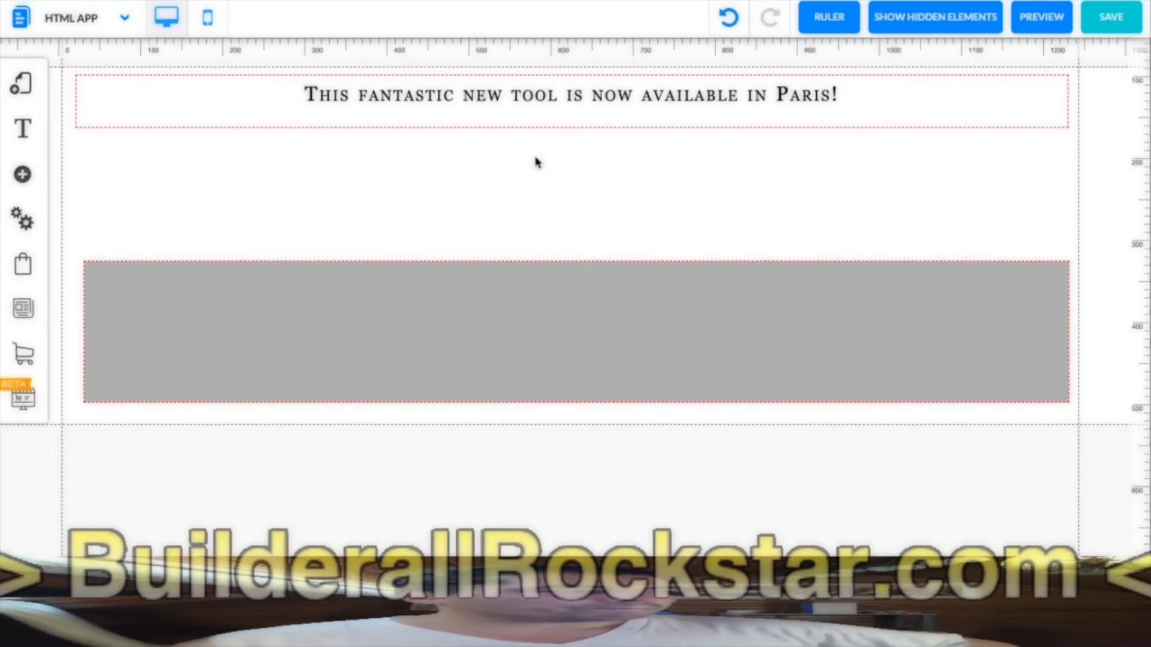